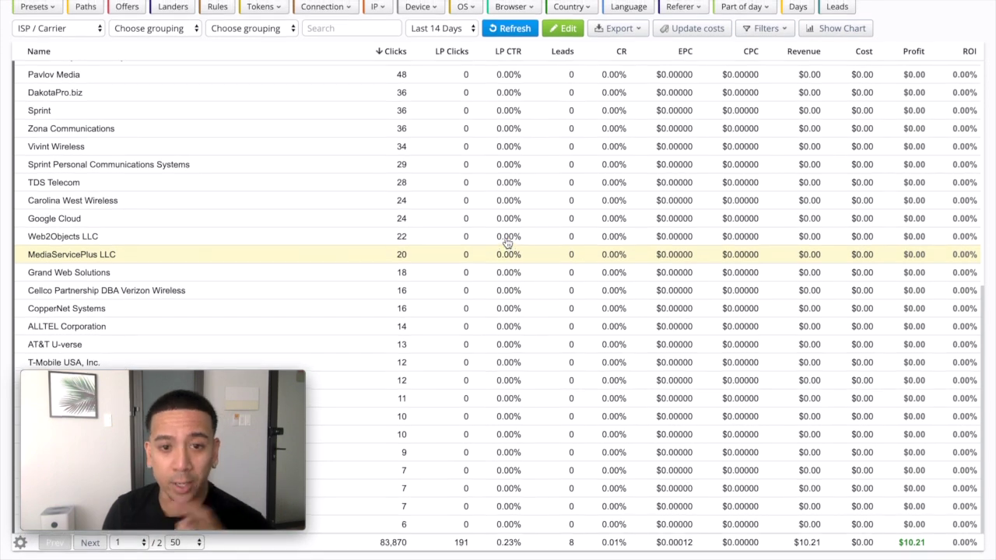
# Scroll through the ISP / Carrier report to see which carriers produce profit
pyautogui.scroll(6, 506, 244)
pyautogui.scroll(1, 506, 244)
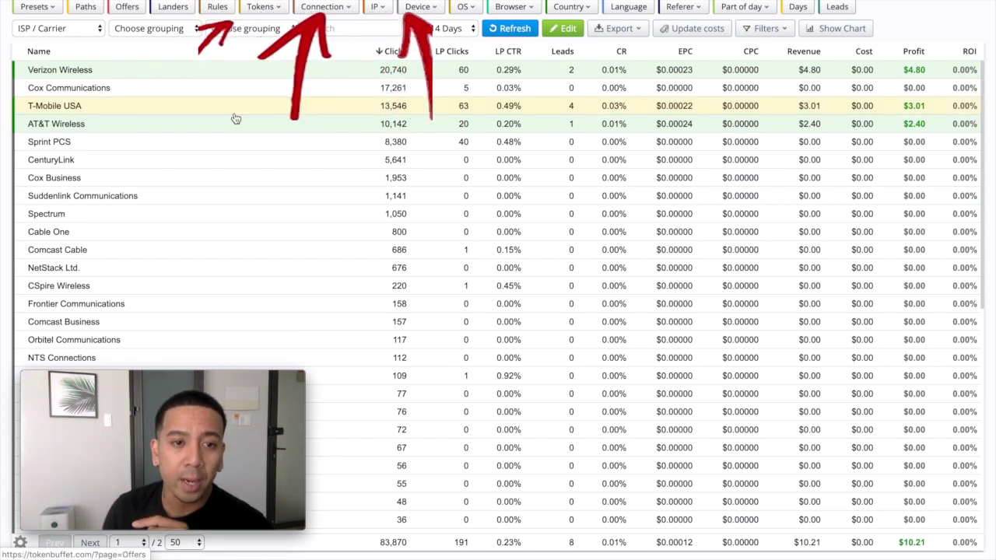
pyautogui.scroll(-5, 236, 118)
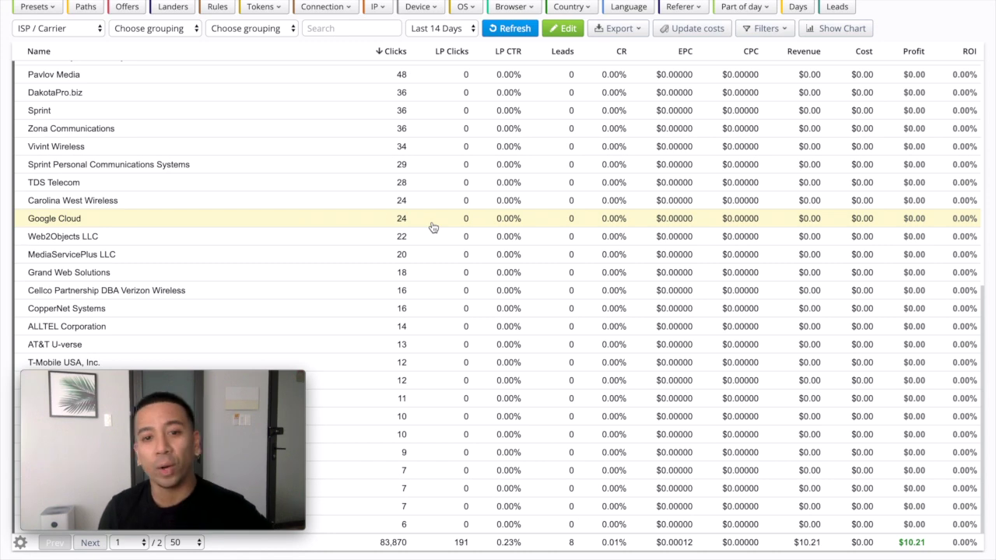
pyautogui.scroll(5, 434, 227)
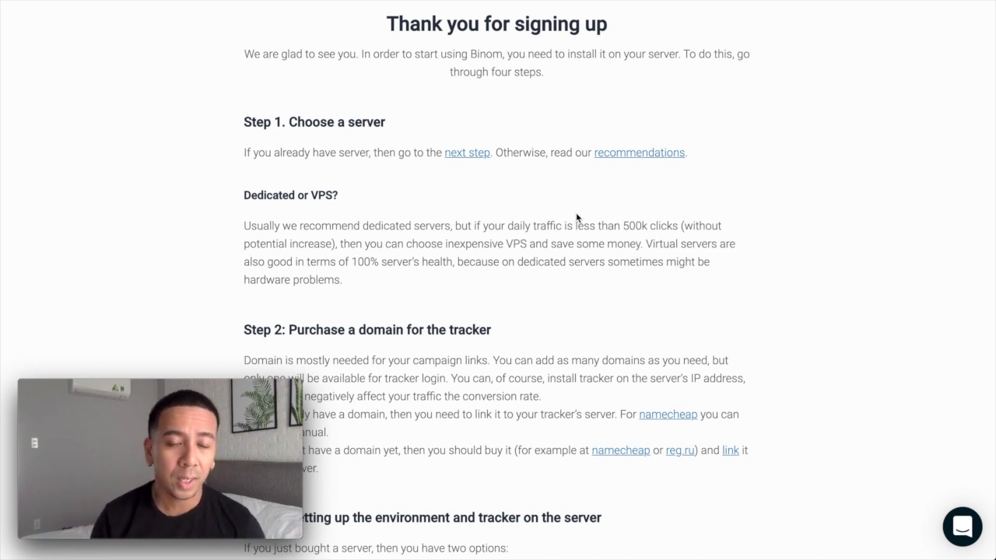
# Read through Steps 1–4 on the Binom signup page covering server, domain and setup
pyautogui.click(532, 226)
pyautogui.scroll(-1, 531, 226)
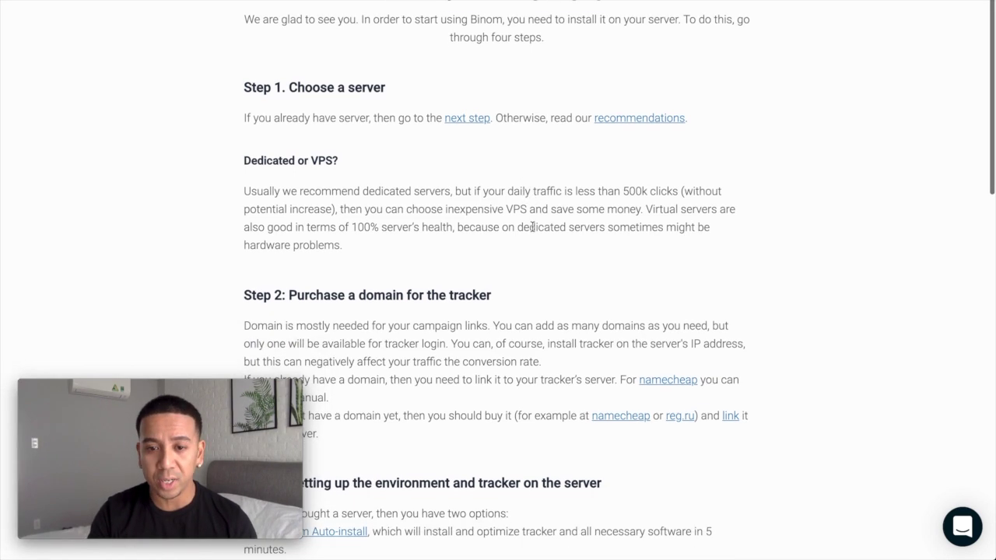
pyautogui.scroll(-5, 531, 226)
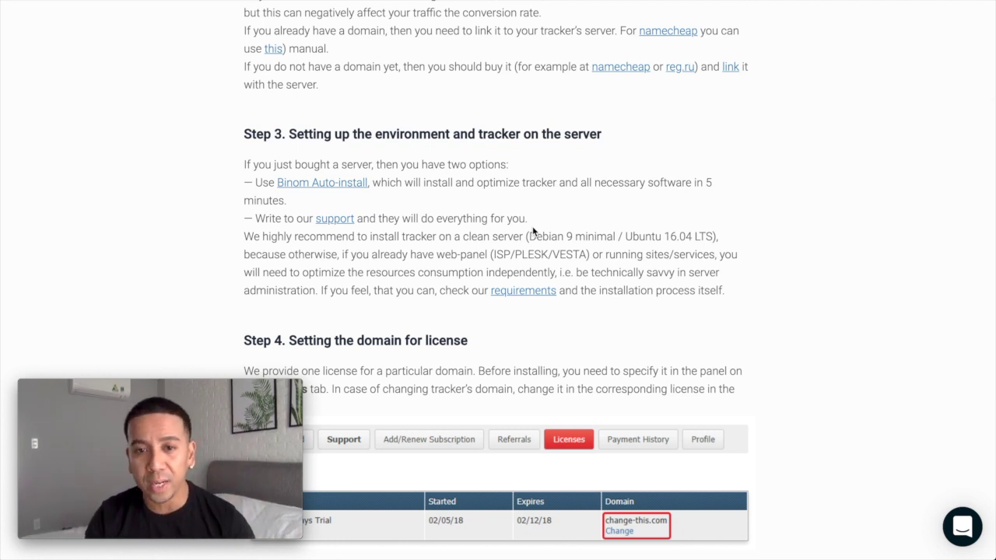
pyautogui.scroll(1, 533, 228)
pyautogui.scroll(1, 532, 227)
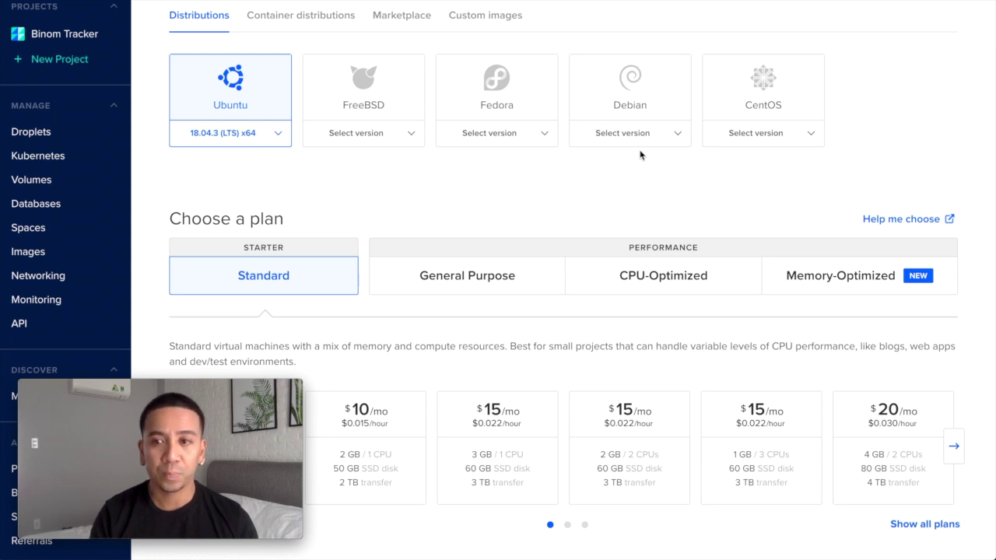
# Select the Debian 9.7 x64 image and the $5/mo Standard plan (1 GB, 1 CPU, 25 GB SSD)
pyautogui.click(778, 2)
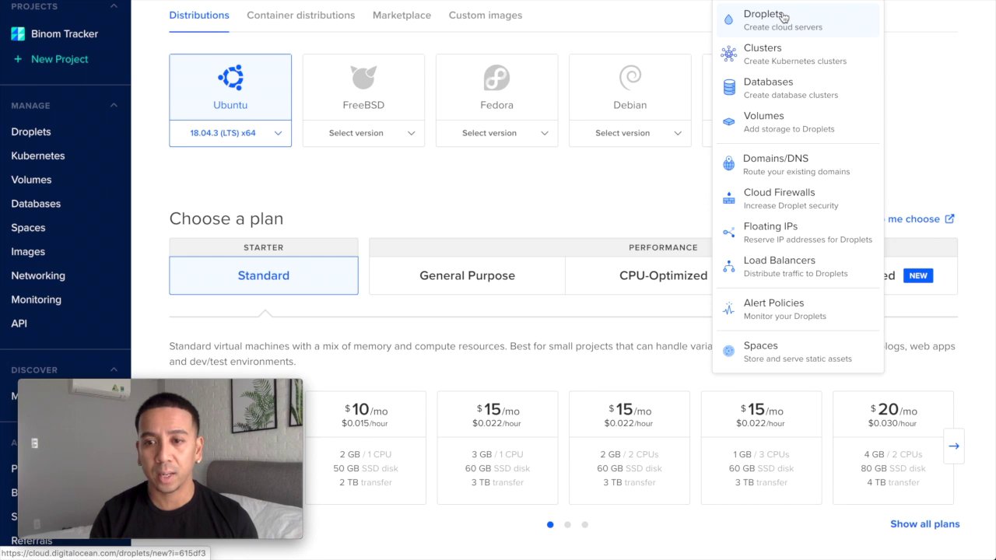
pyautogui.click(515, 177)
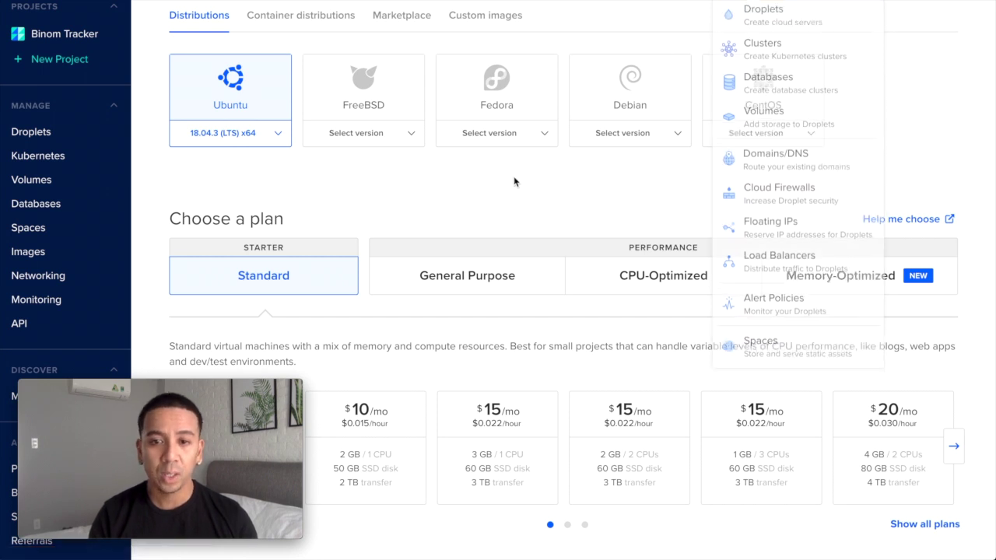
pyautogui.click(630, 93)
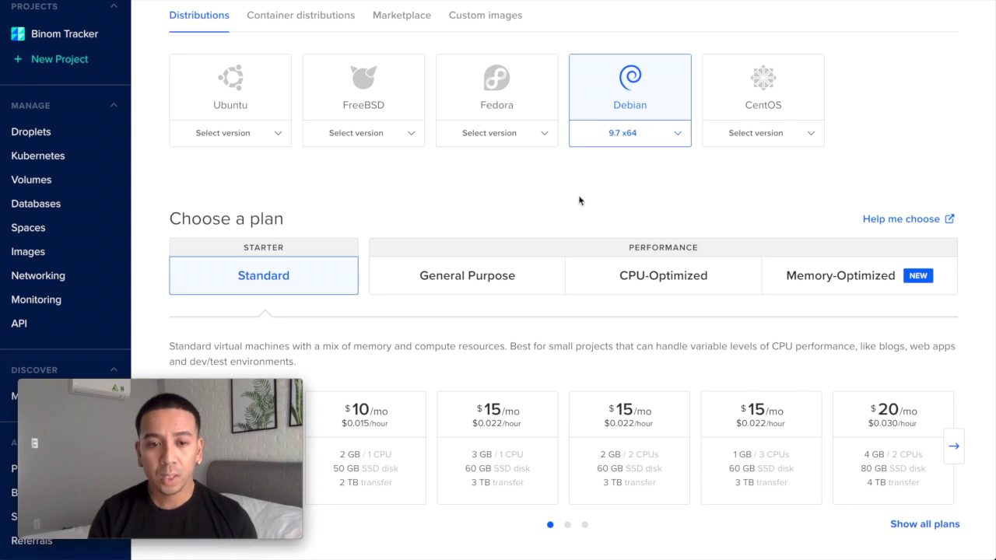
pyautogui.scroll(-1, 579, 201)
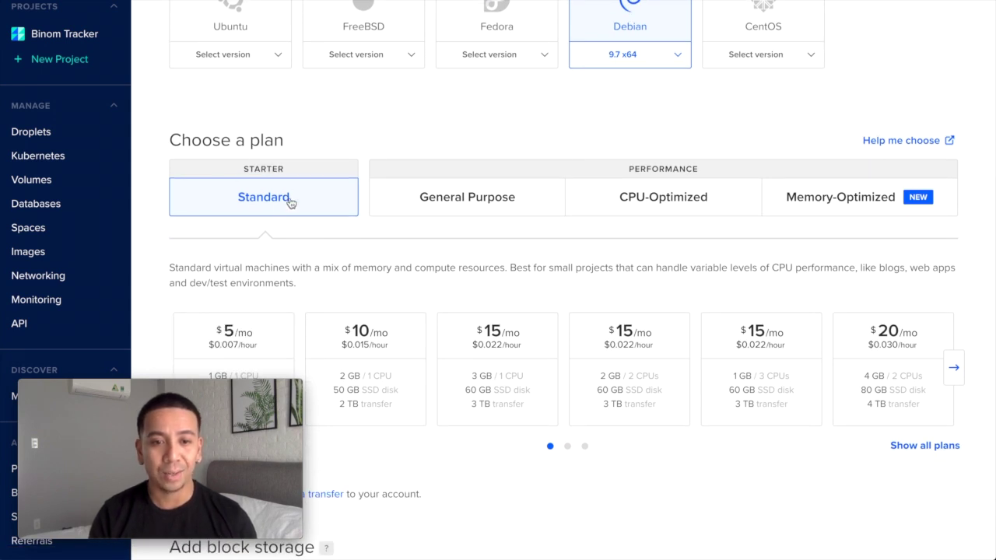
pyautogui.scroll(-2, 285, 200)
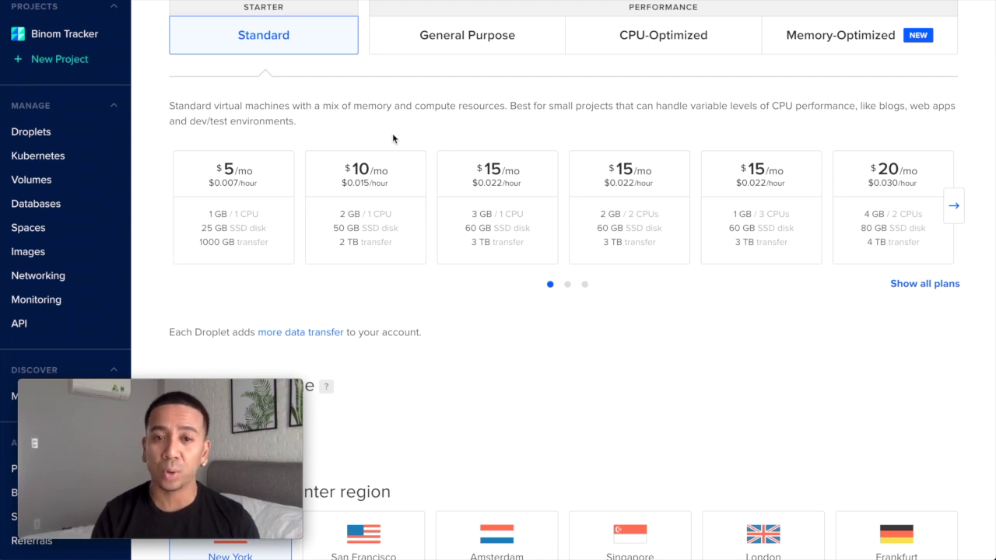
pyautogui.click(201, 191)
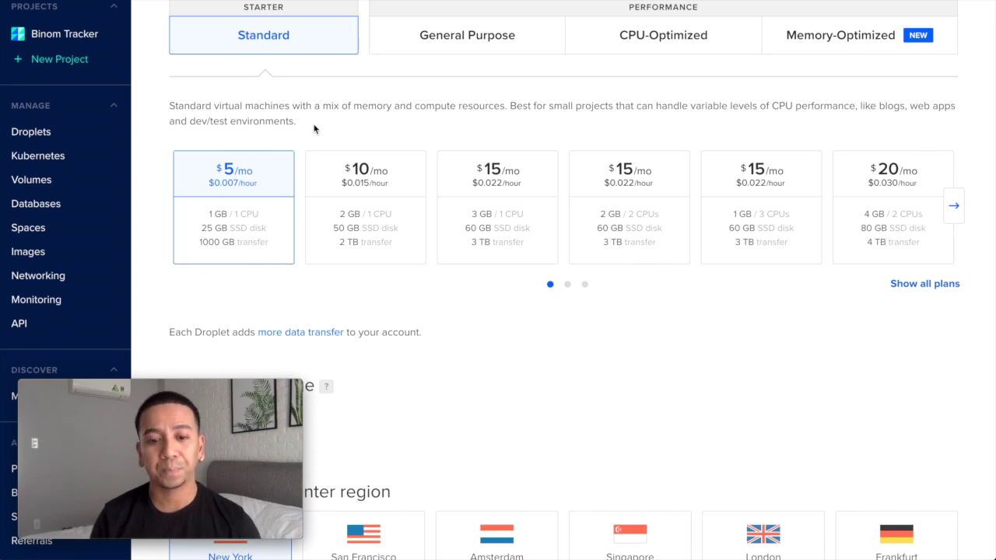
pyautogui.scroll(-3, 356, 166)
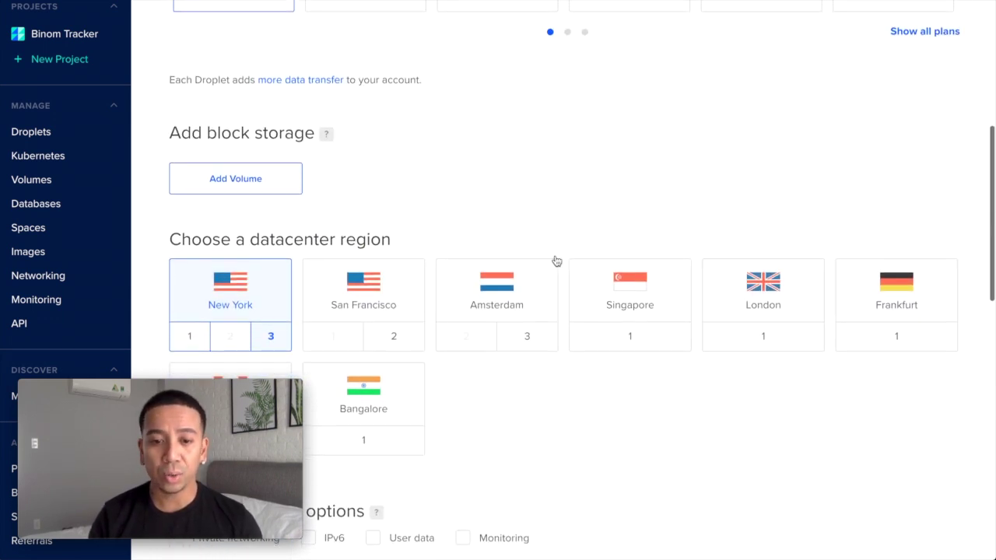
# Keep region New York 3 and the default hostname, and create droplet debian-s-1vcpu-1gb-nyc3-01
pyautogui.scroll(-2, 555, 260)
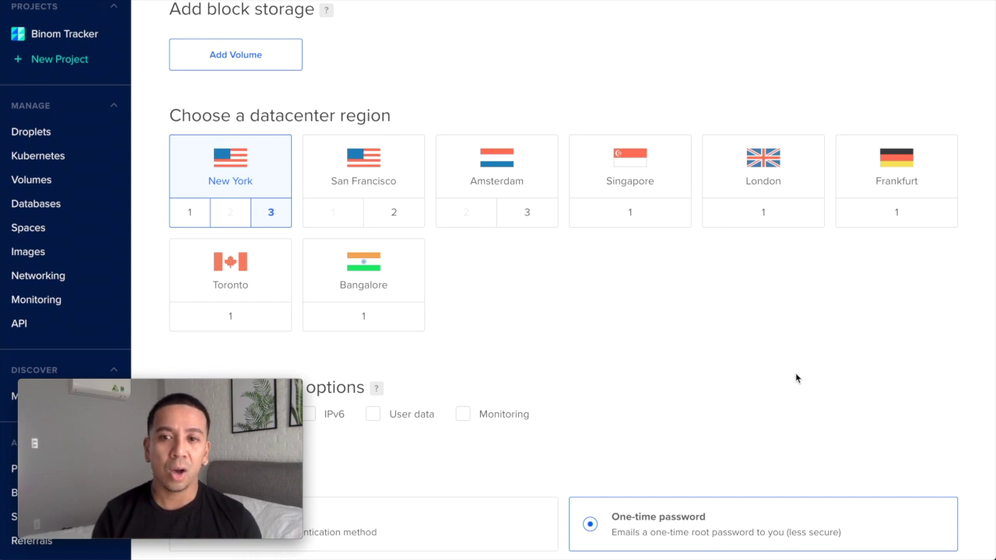
pyautogui.scroll(-1, 754, 373)
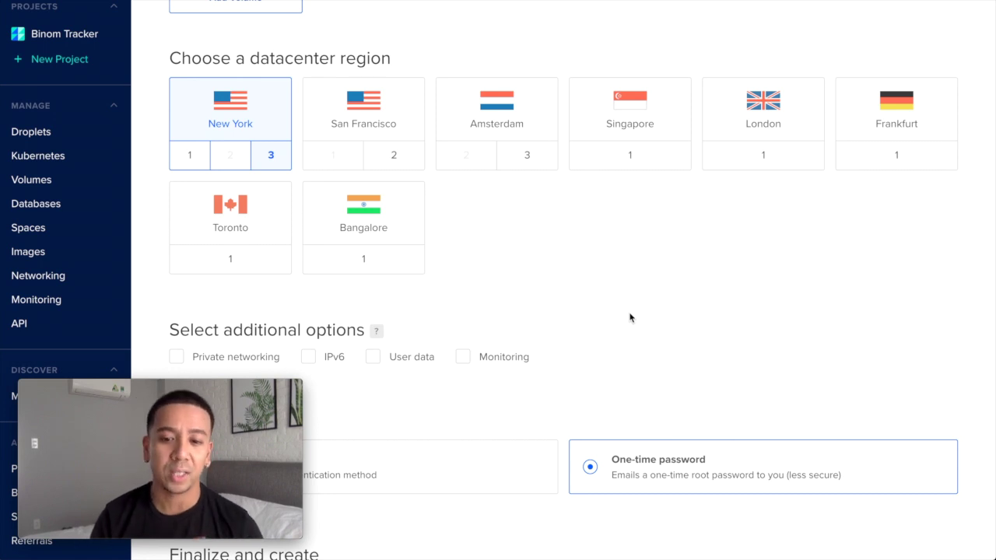
pyautogui.scroll(-5, 630, 317)
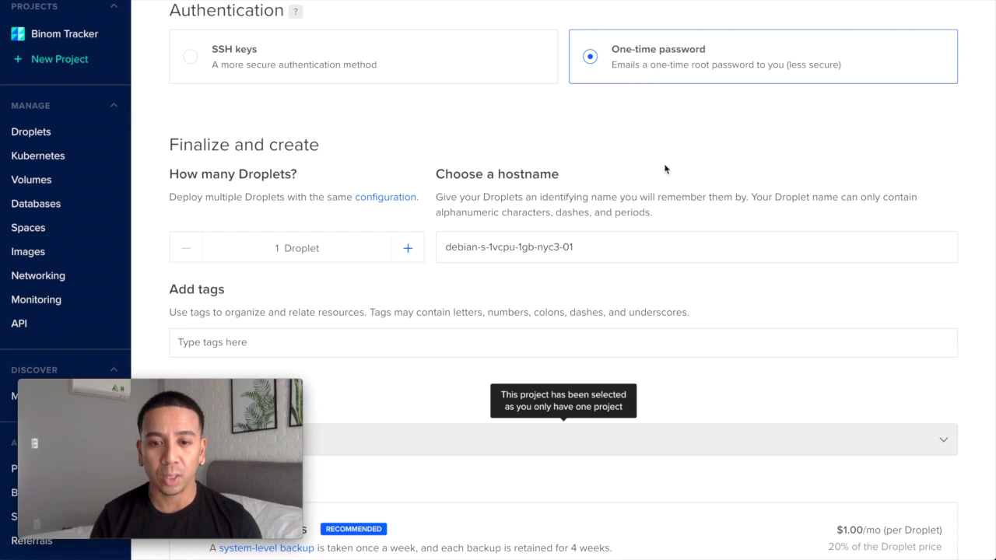
pyautogui.scroll(-1, 664, 169)
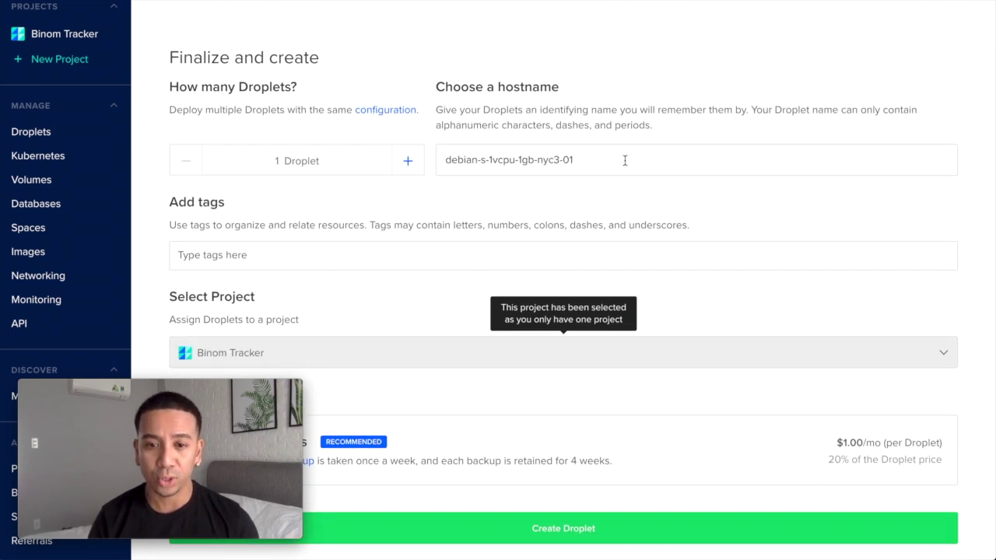
pyautogui.scroll(-1, 624, 160)
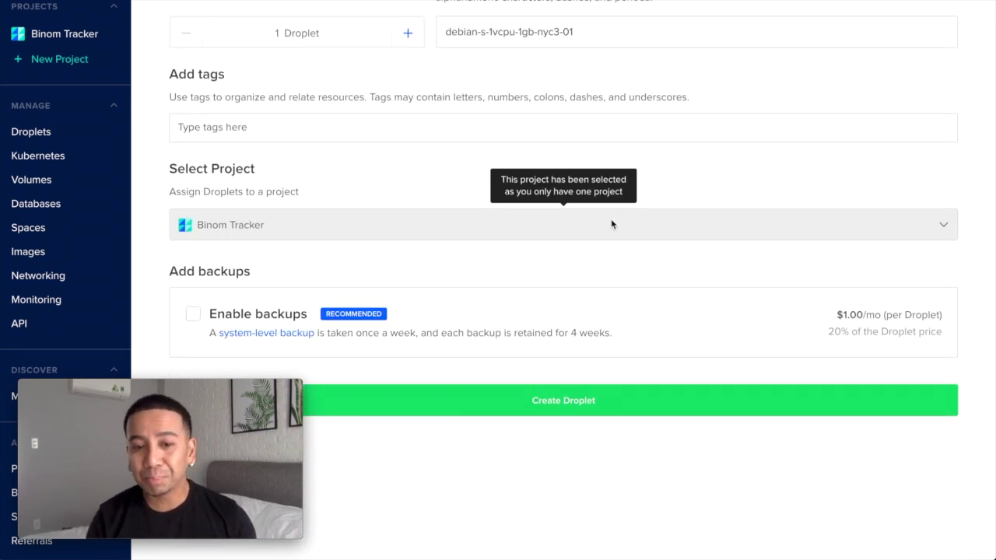
pyautogui.scroll(-1, 614, 223)
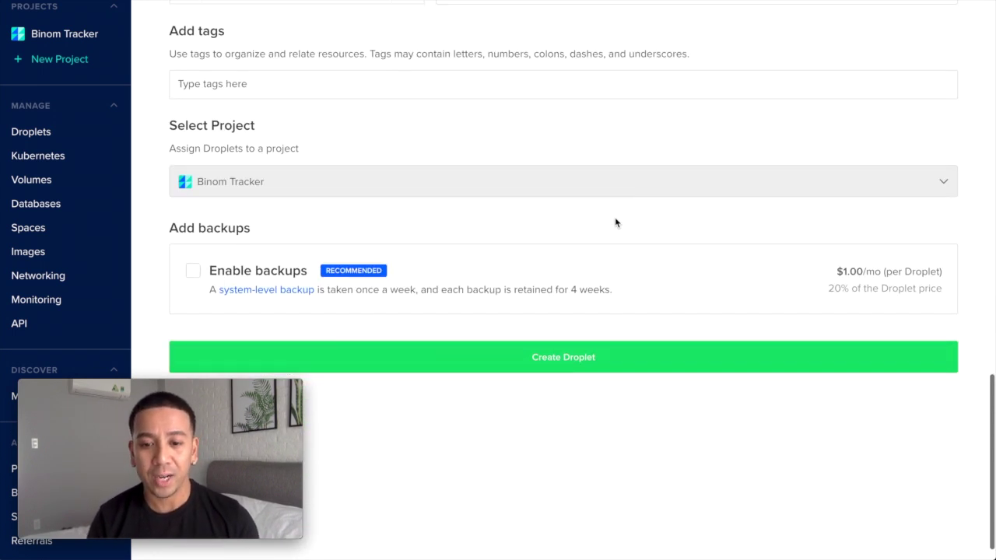
pyautogui.click(556, 360)
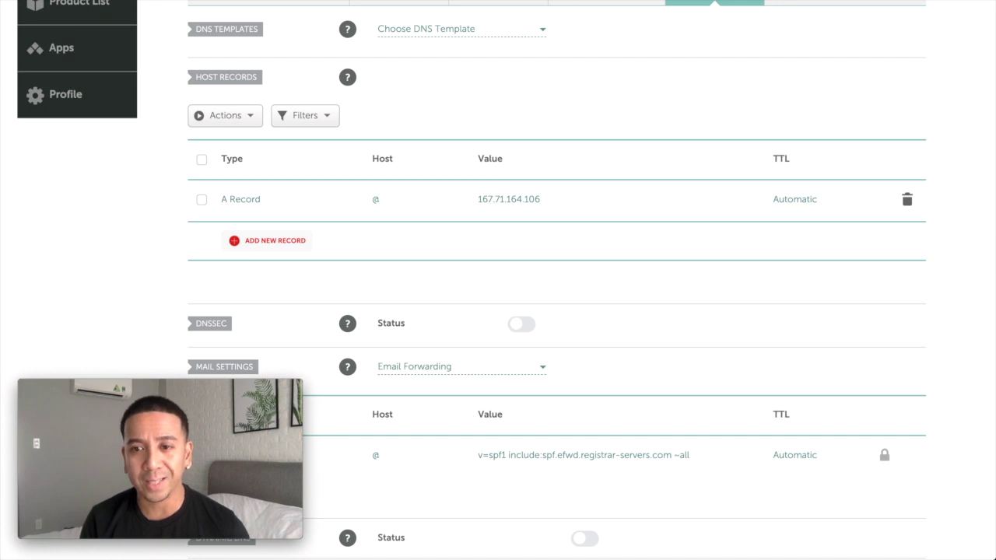
# Edit the @ host A record to point to 167.71.164.106 and save it
pyautogui.click(272, 200)
pyautogui.click(285, 218)
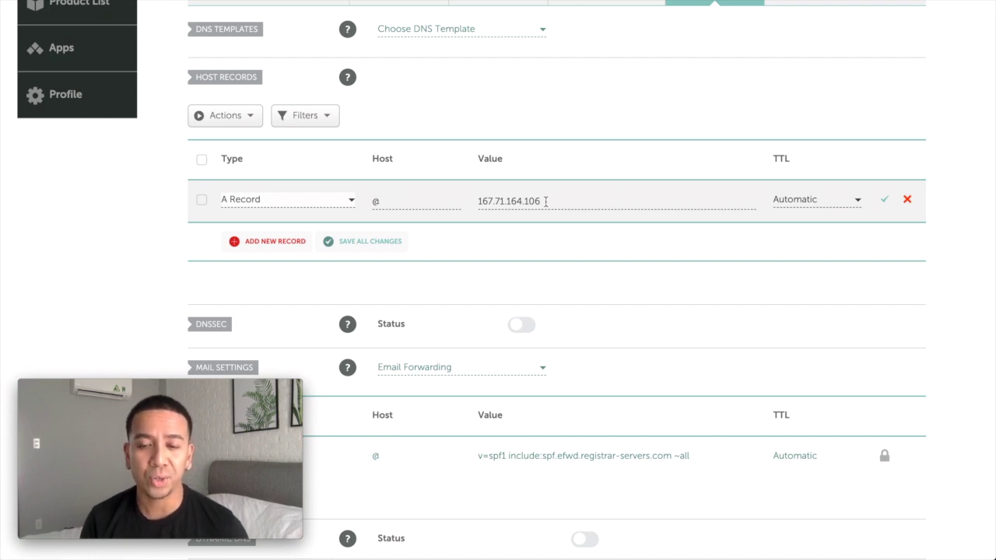
pyautogui.click(884, 200)
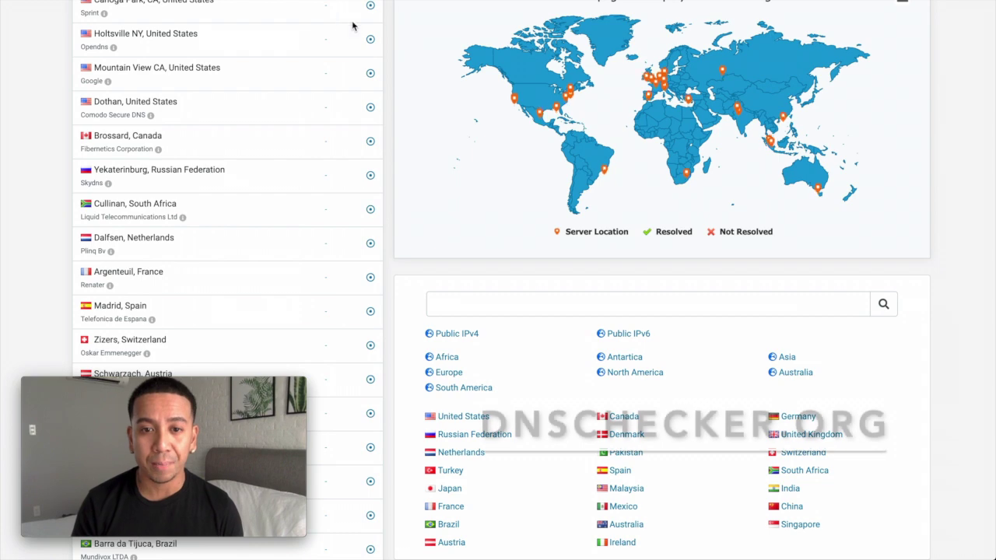
# Run the A-record lookup and review the servers worldwide resolving to 167.71.164.106
pyautogui.scroll(3, 390, 49)
pyautogui.click(330, 54)
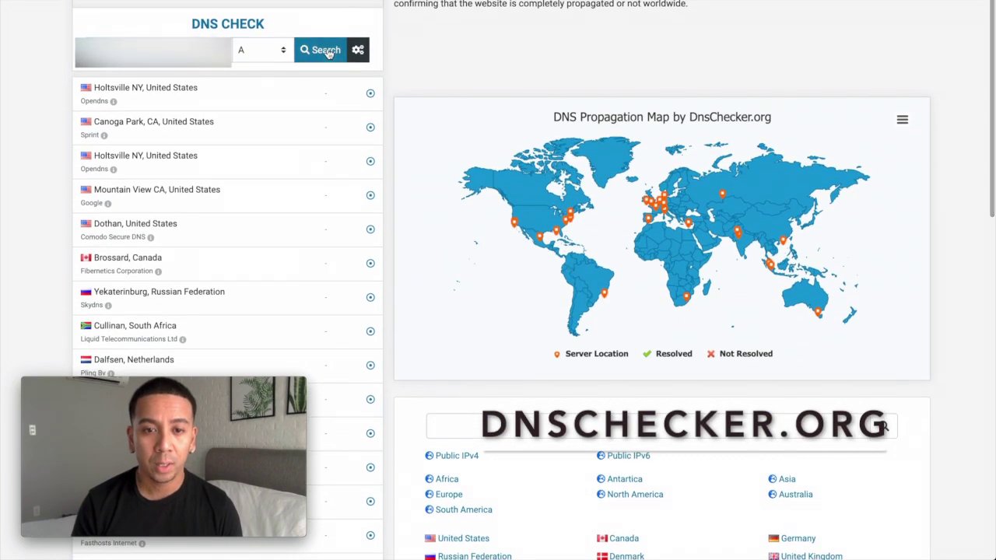
pyautogui.scroll(-3, 424, 64)
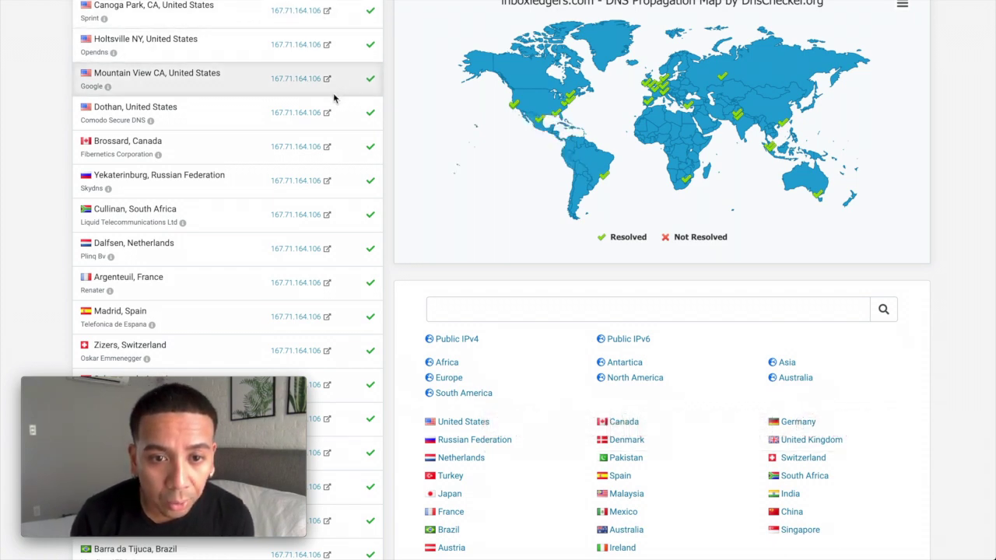
pyautogui.scroll(-7, 336, 94)
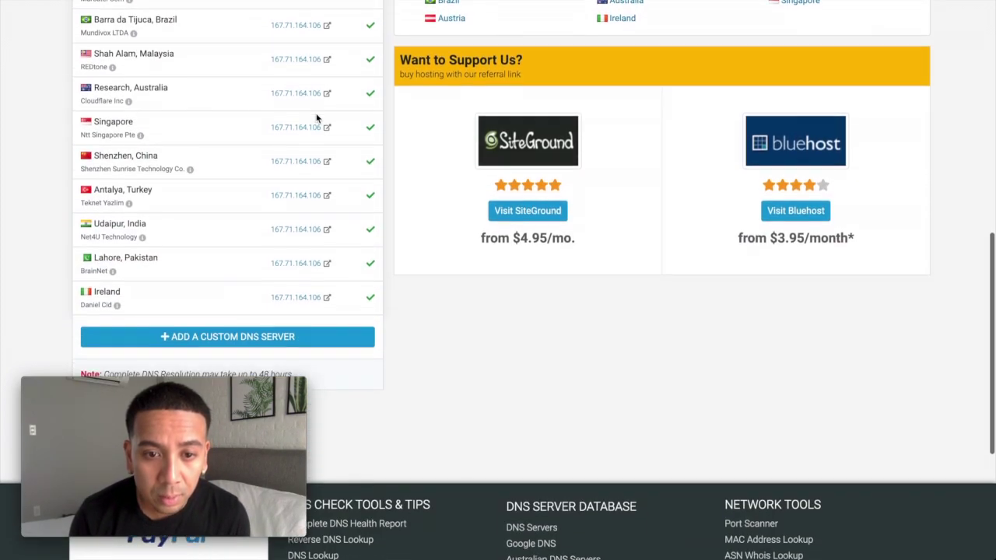
pyautogui.scroll(8, 316, 118)
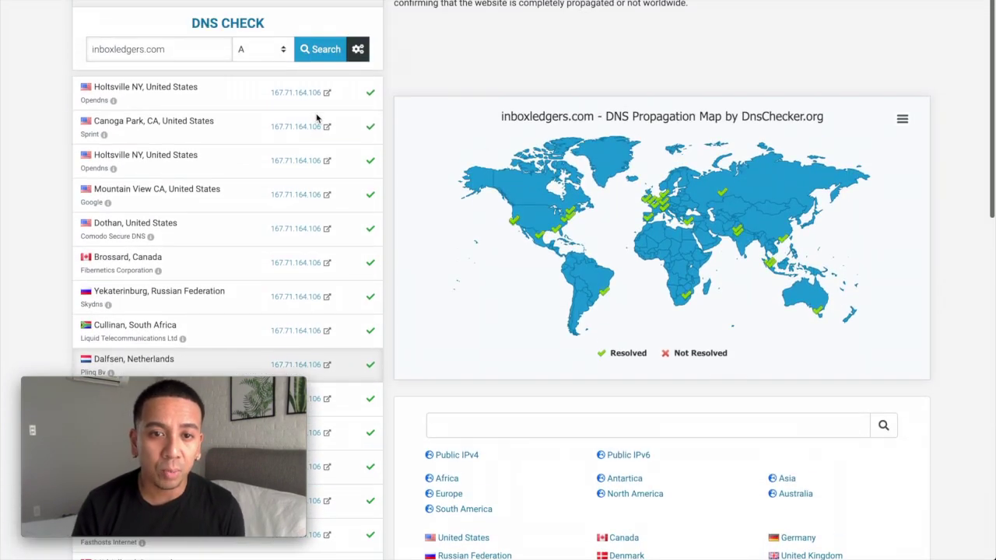
pyautogui.scroll(-2, 316, 119)
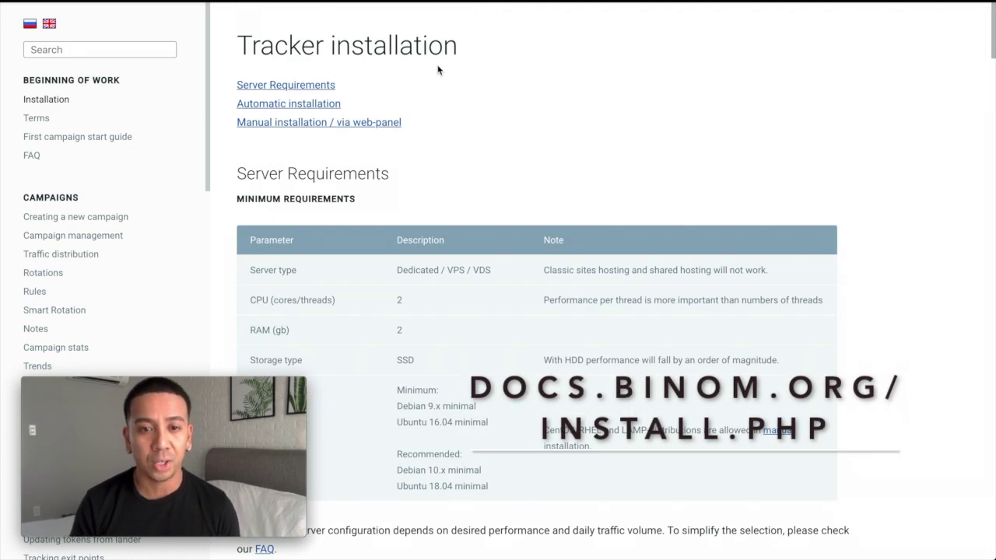
# Go to the Automatic installation docs section and search Spotlight for 'ter' to find Terminal
pyautogui.click(298, 104)
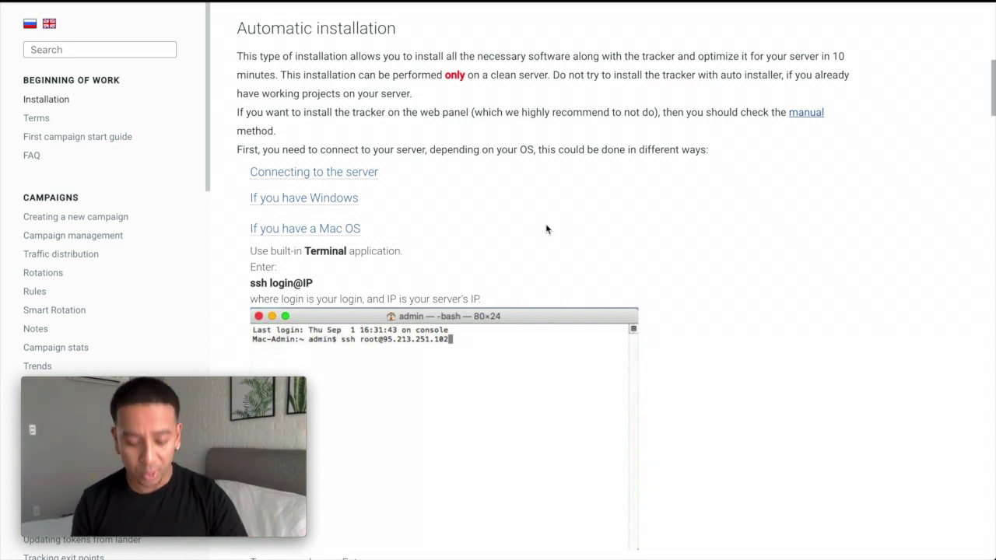
pyautogui.press('super+space')
pyautogui.write('ter')
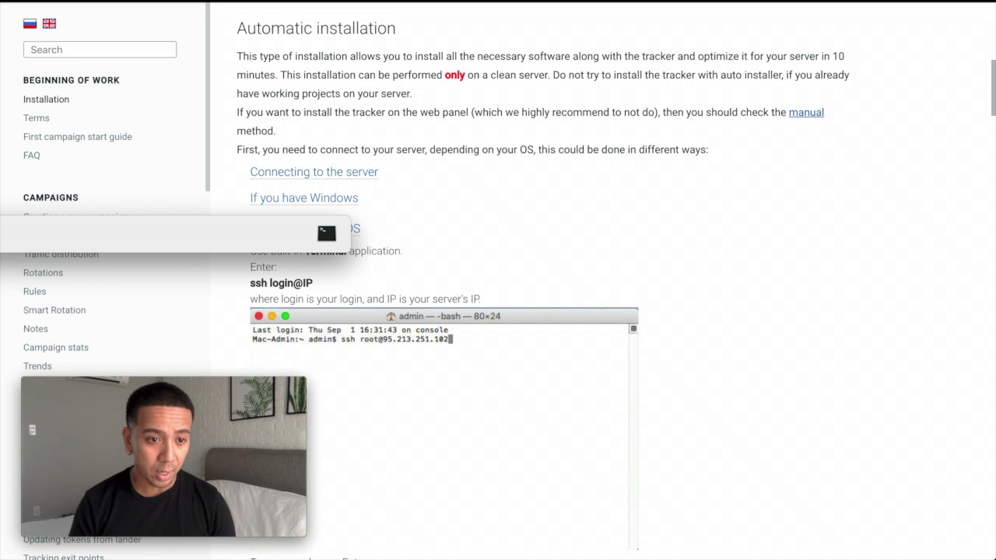
# Launch Terminal and move its window to the top-right of the screen
pyautogui.press('Return')
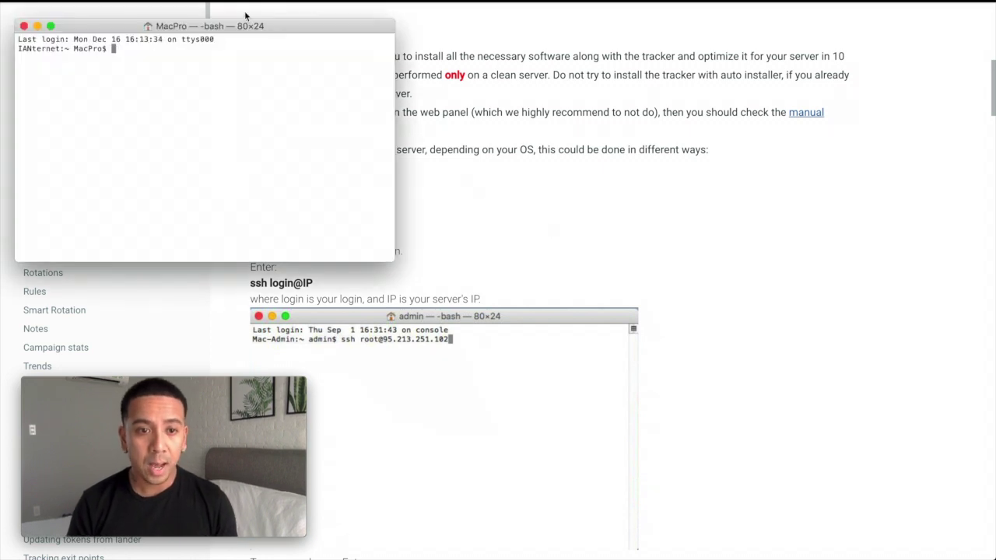
pyautogui.moveTo(260, 28); pyautogui.dragTo(848, 26)
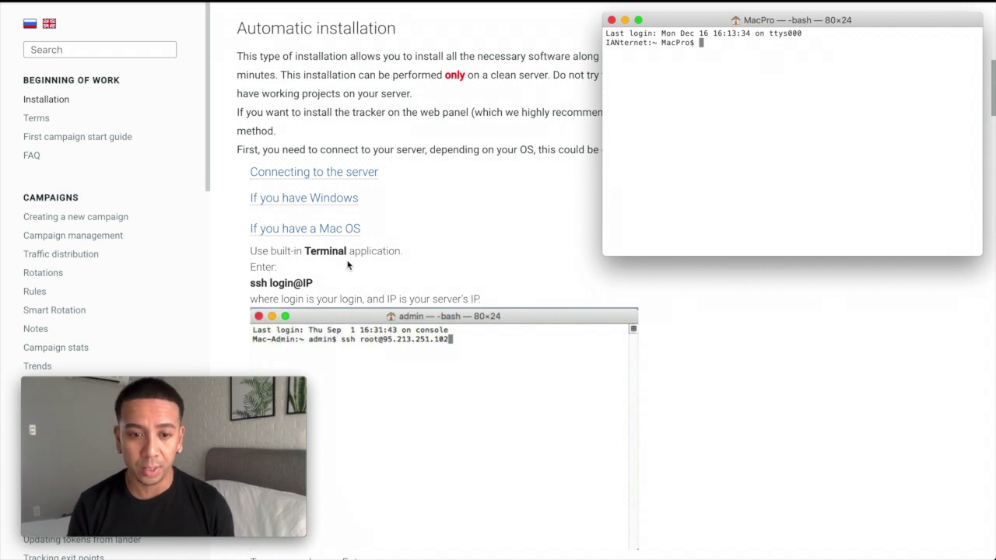
pyautogui.scroll(-2, 421, 282)
pyautogui.scroll(-4, 421, 282)
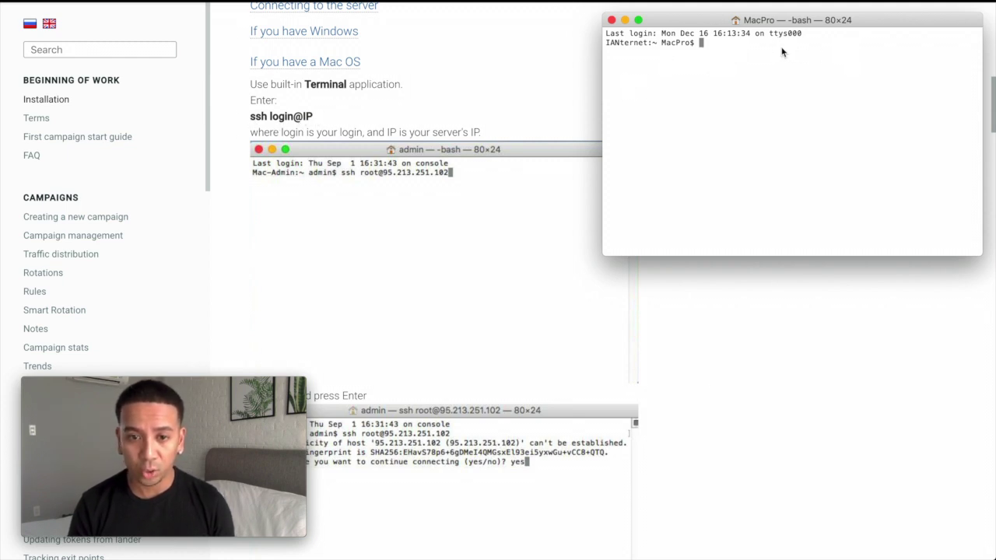
pyautogui.write('ss')
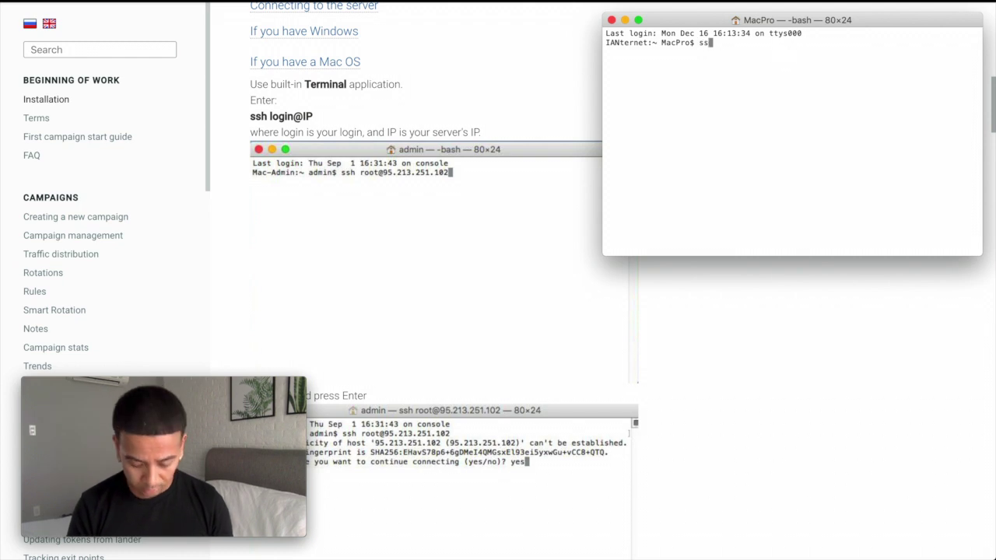
pyautogui.write('h root@')
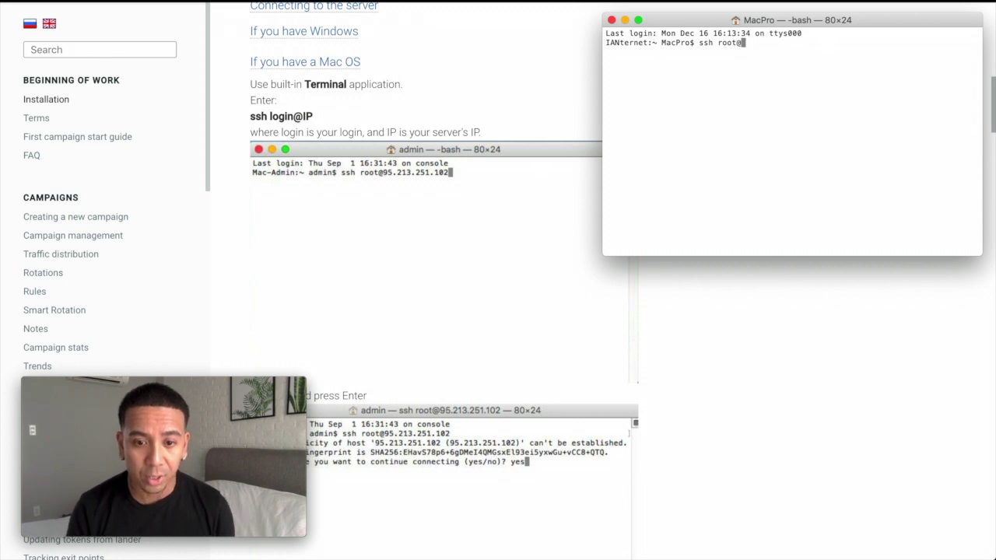
pyautogui.press('super+Tab')
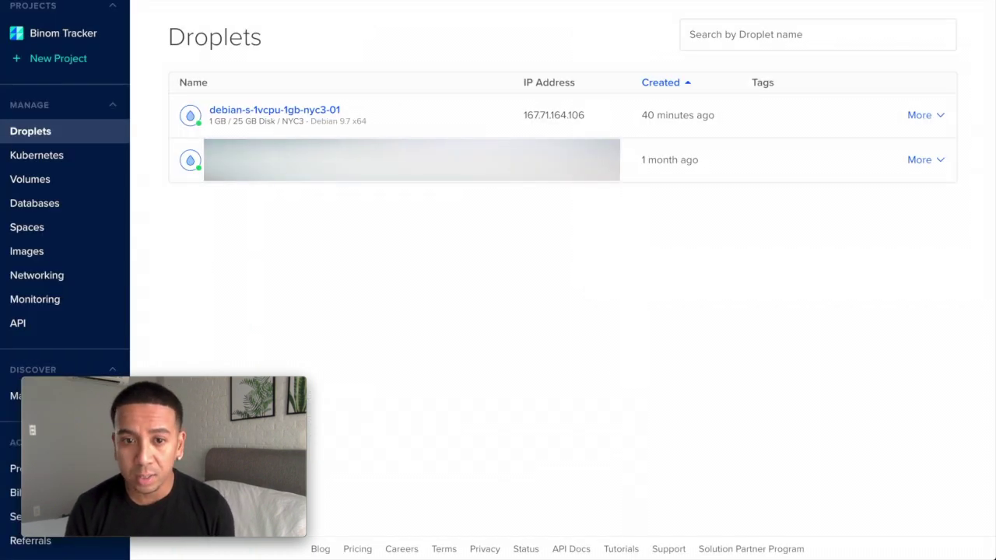
pyautogui.click(548, 115)
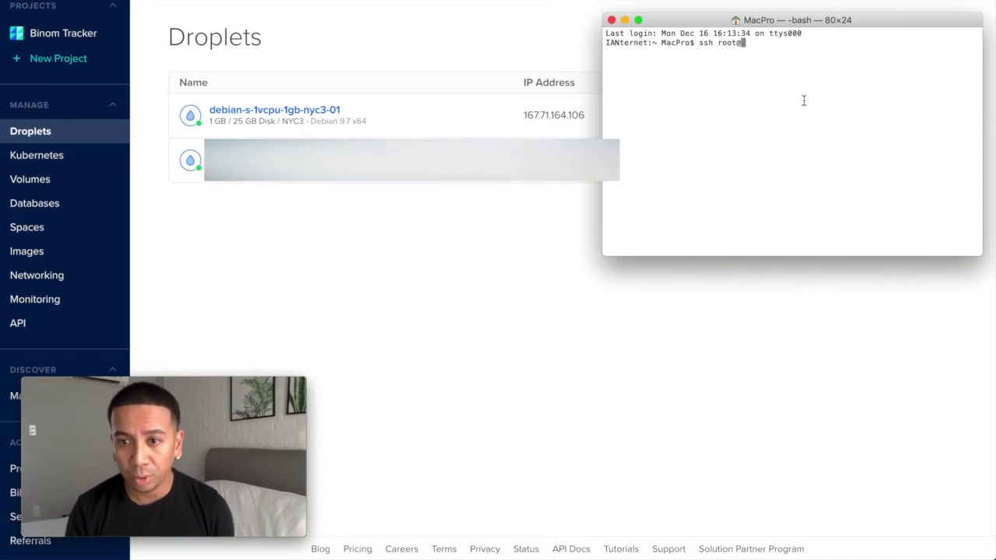
pyautogui.write('167.71.164.106')
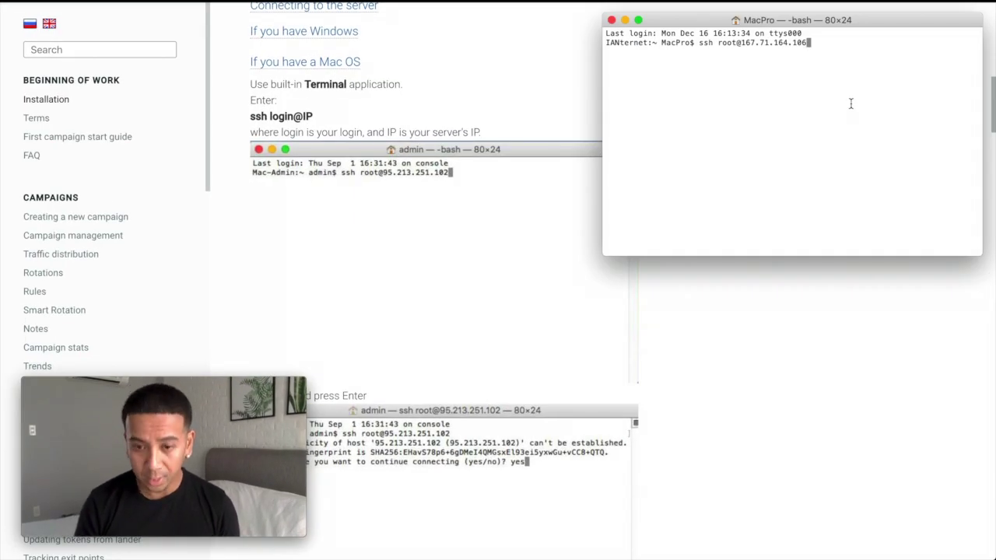
pyautogui.press('Return')
pyautogui.scroll(-2, 786, 354)
pyautogui.scroll(-4, 773, 363)
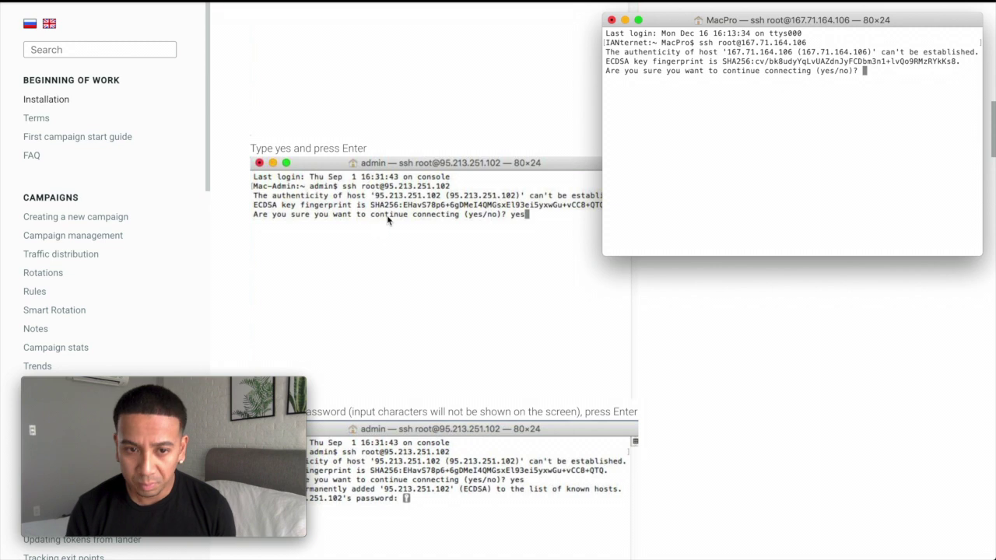
pyautogui.write('yes')
pyautogui.press('Return')
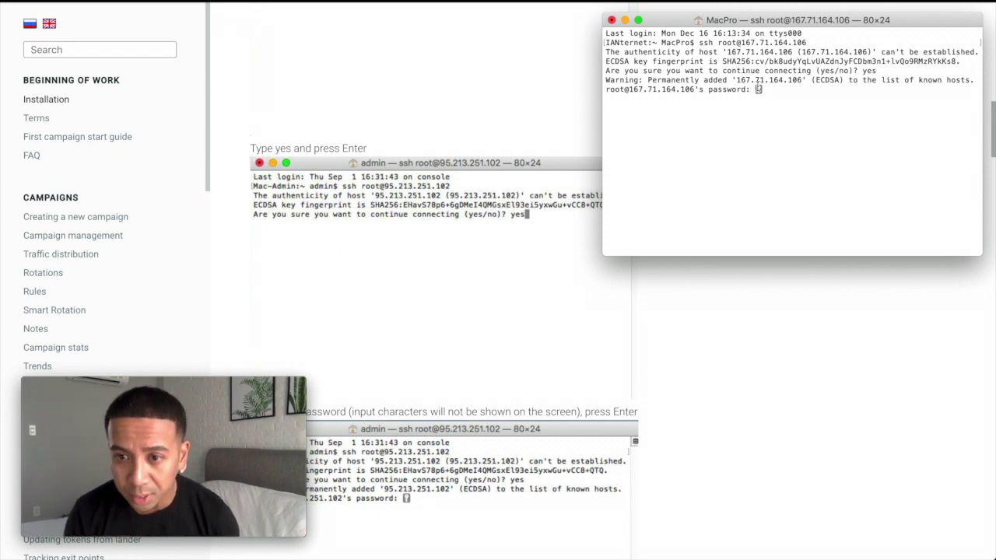
# Log in with the root password from the droplet credentials email, then return to the docs
pyautogui.scroll(-5, 548, 317)
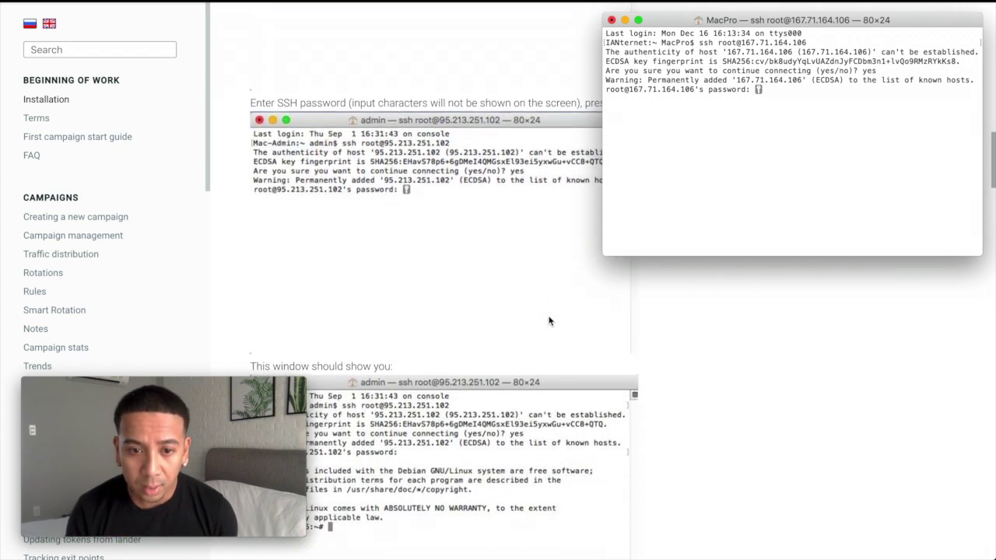
pyautogui.scroll(-1, 549, 319)
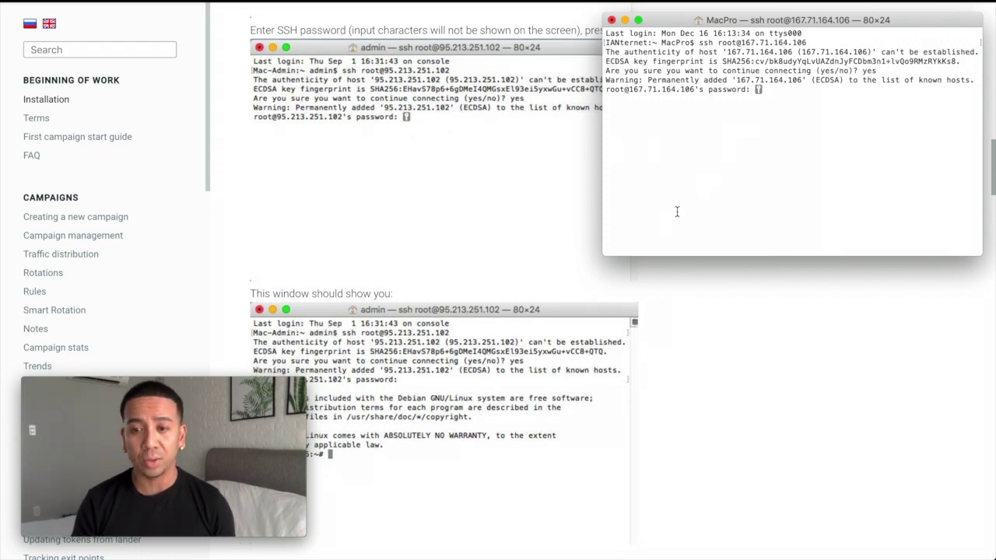
pyautogui.hotkey('ctrl', 'Up')
pyautogui.hotkey('ctrl', 'Left')
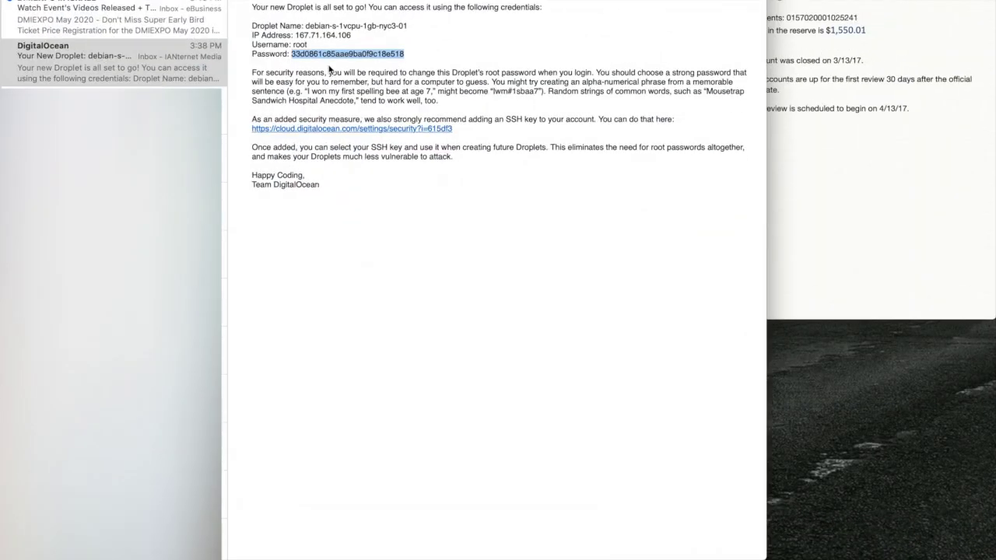
pyautogui.hotkey('ctrl', 'Right')
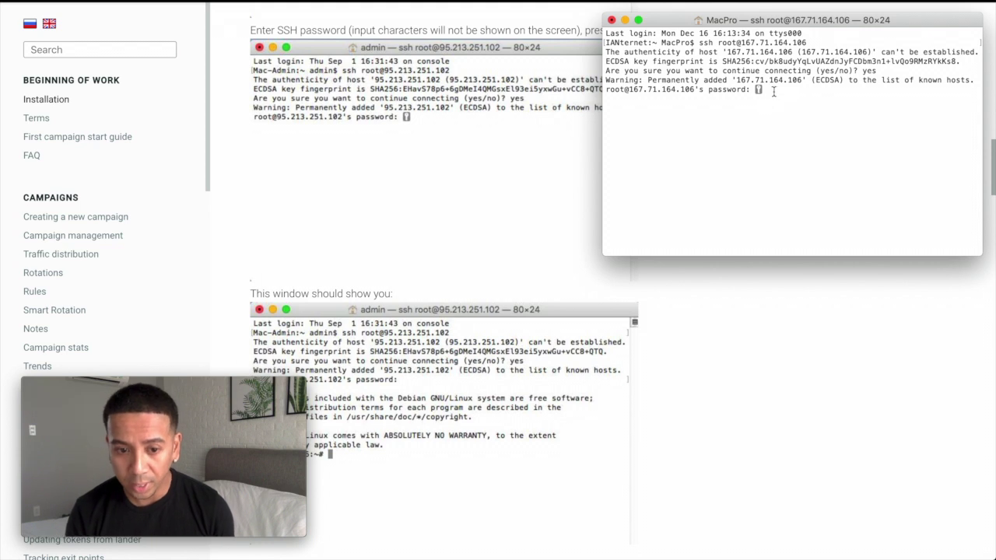
pyautogui.press('super+v')
pyautogui.press('Return')
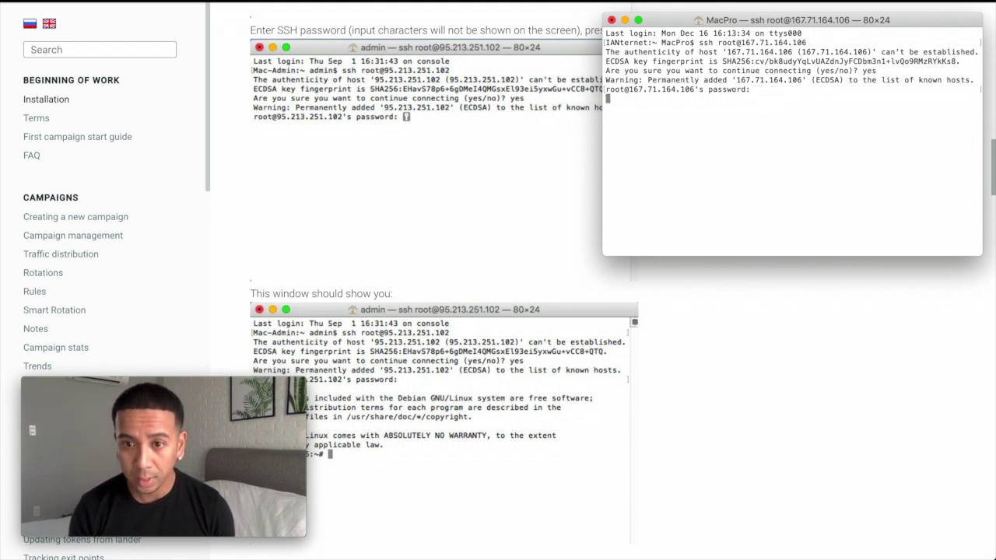
pyautogui.scroll(-2, 521, 295)
pyautogui.scroll(-1, 520, 295)
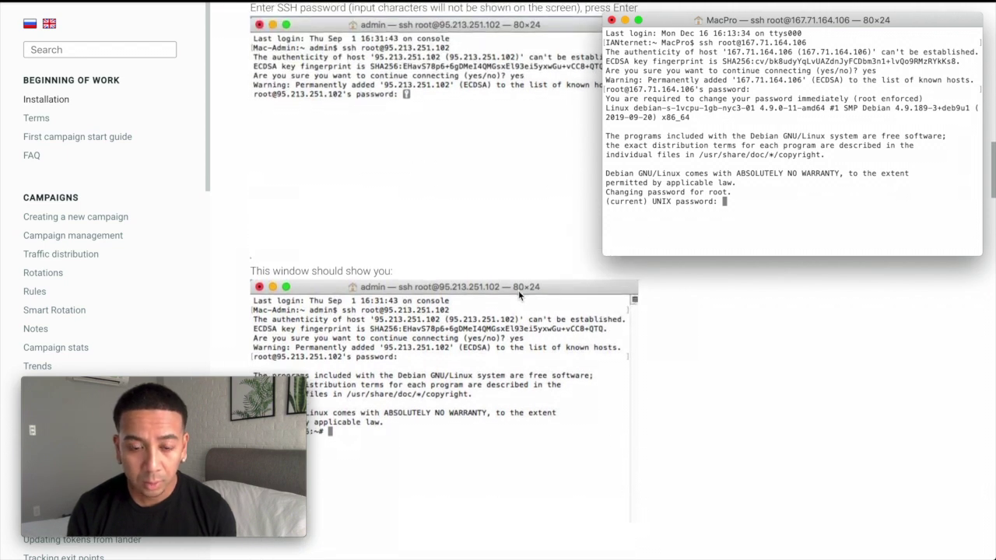
pyautogui.scroll(-1, 519, 295)
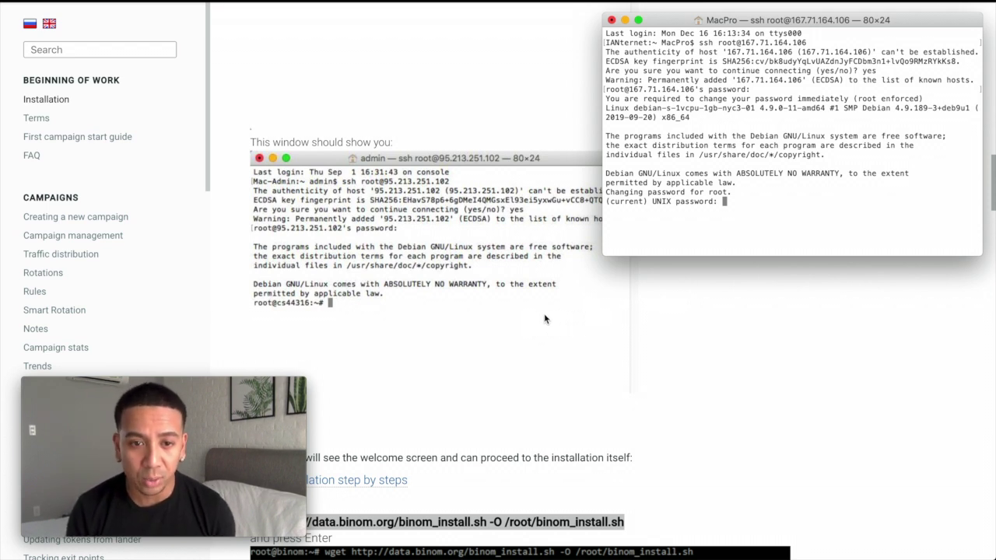
pyautogui.scroll(-1, 544, 319)
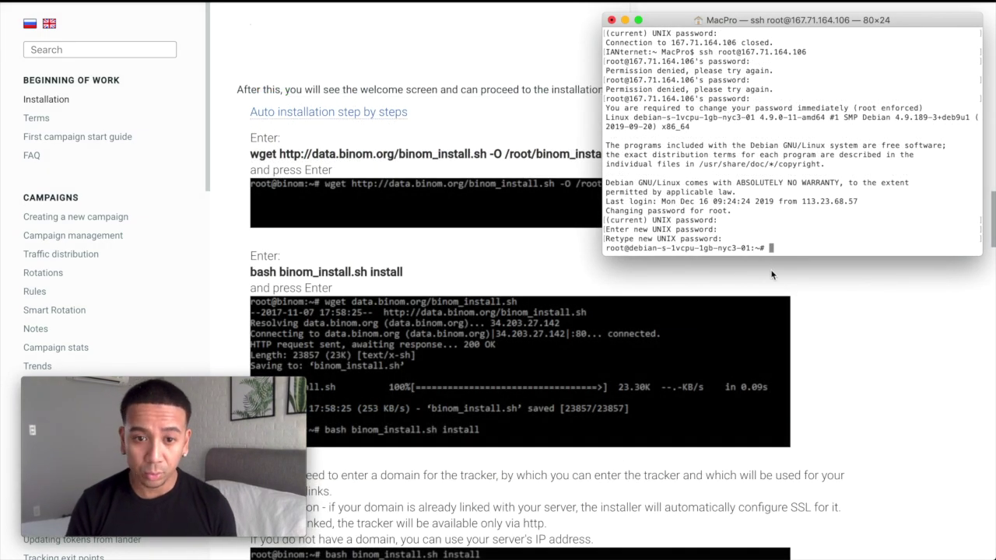
pyautogui.click(473, 256)
pyautogui.scroll(-3, 473, 252)
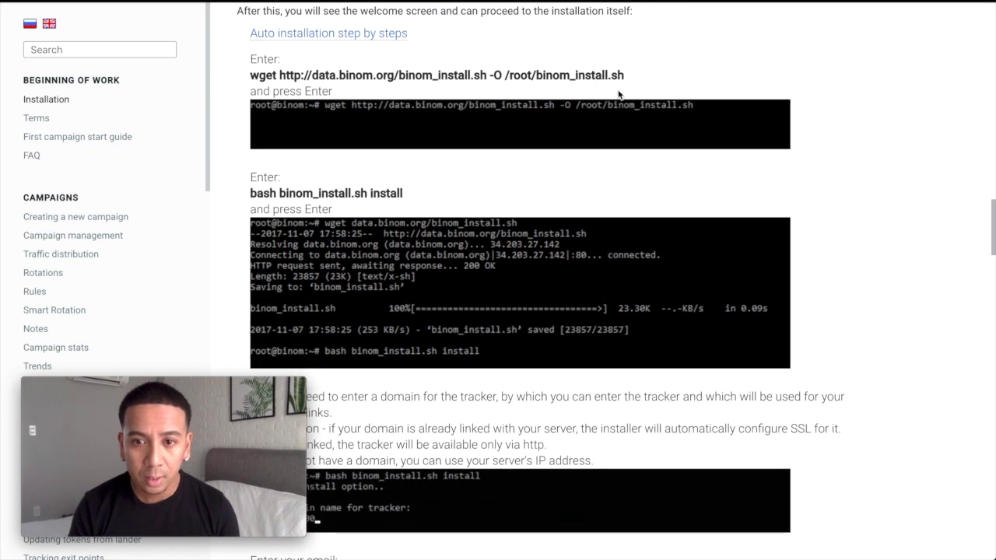
# Download the installer on the server by running the docs' wget binom_install.sh command
pyautogui.moveTo(623, 75); pyautogui.dragTo(262, 75)
pyautogui.press('super+c')
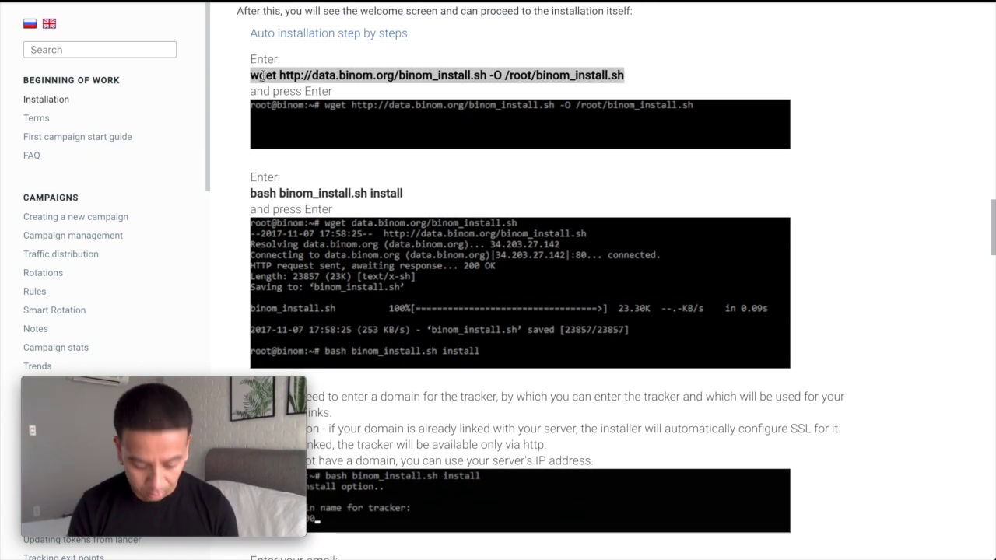
pyautogui.hotkey('ctrl', 'Up')
pyautogui.click(890, 49)
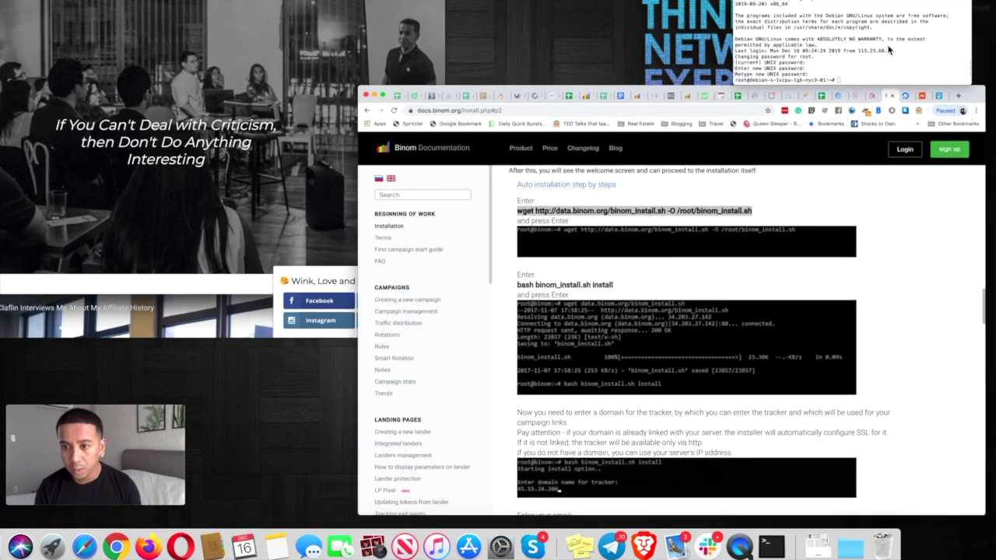
pyautogui.press('super+v')
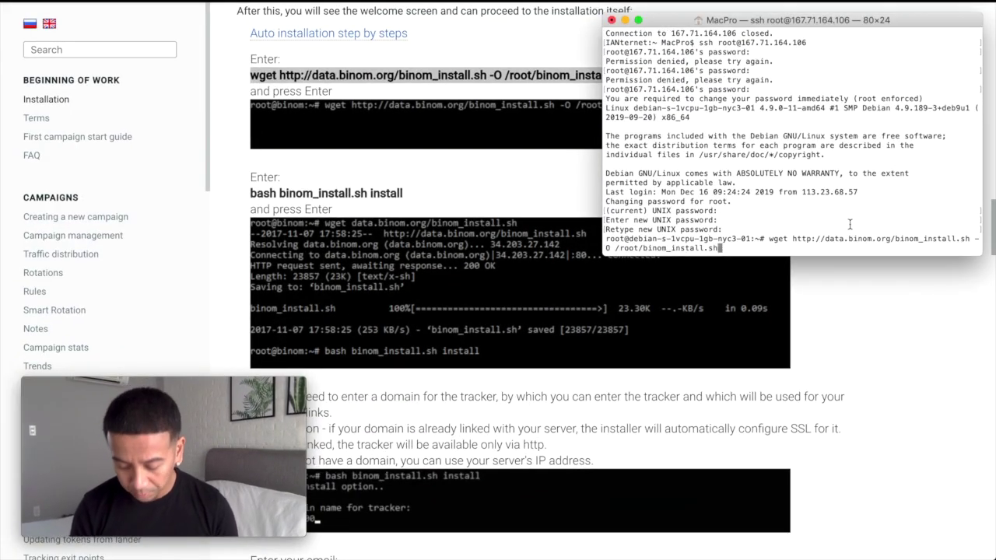
pyautogui.press('Return')
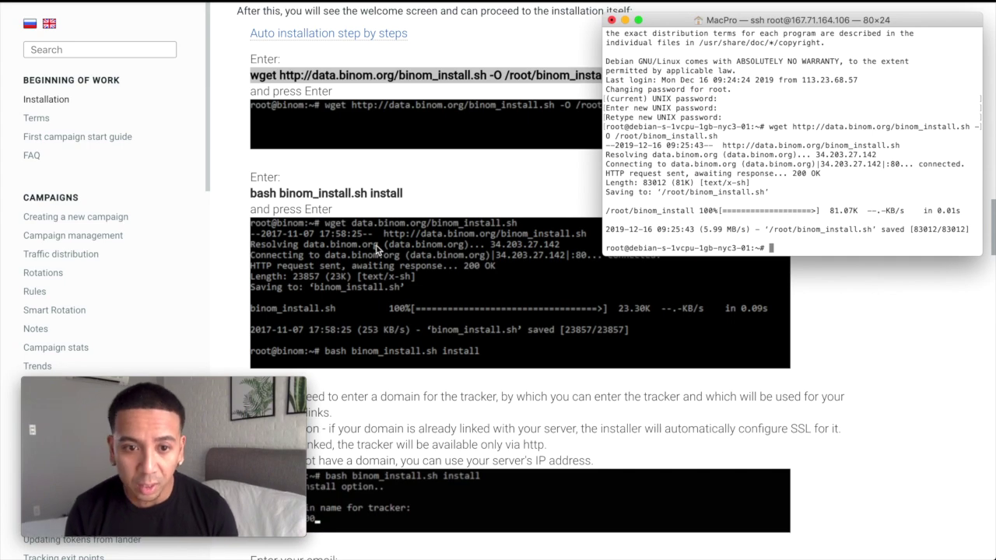
# Start the installer by running bash binom_install.sh install
pyautogui.click(408, 195)
pyautogui.moveTo(408, 195); pyautogui.dragTo(246, 193)
pyautogui.press('super+c')
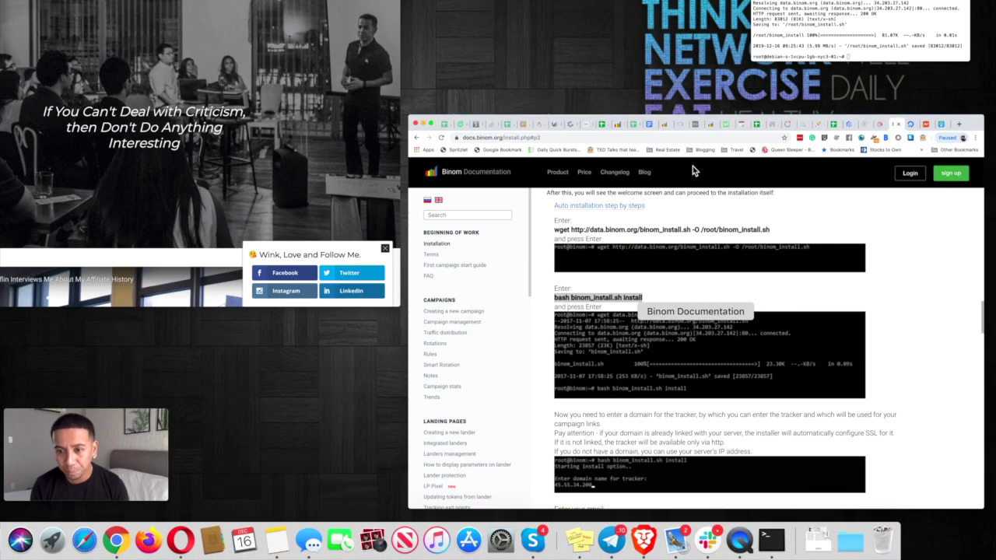
pyautogui.click(948, 139)
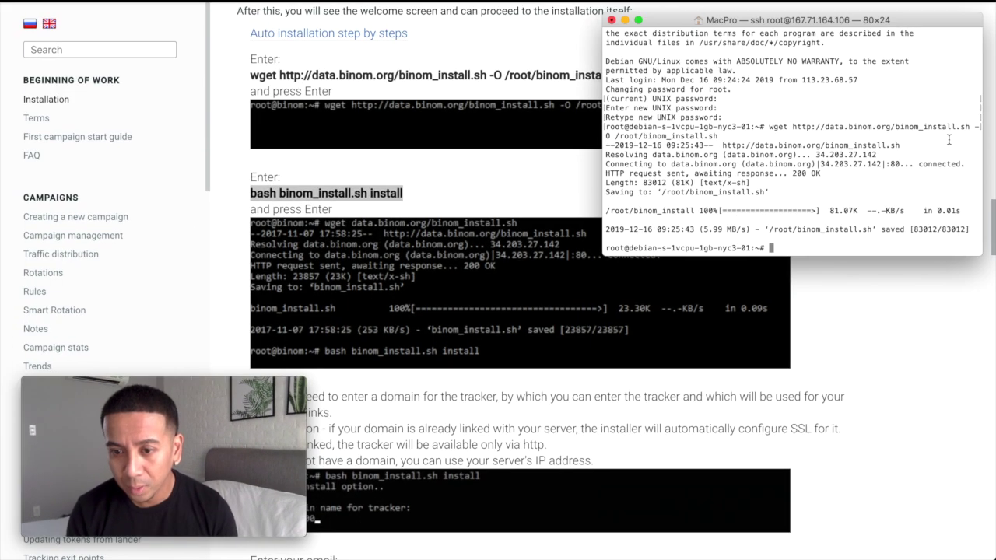
pyautogui.press('super+v')
pyautogui.press('Return')
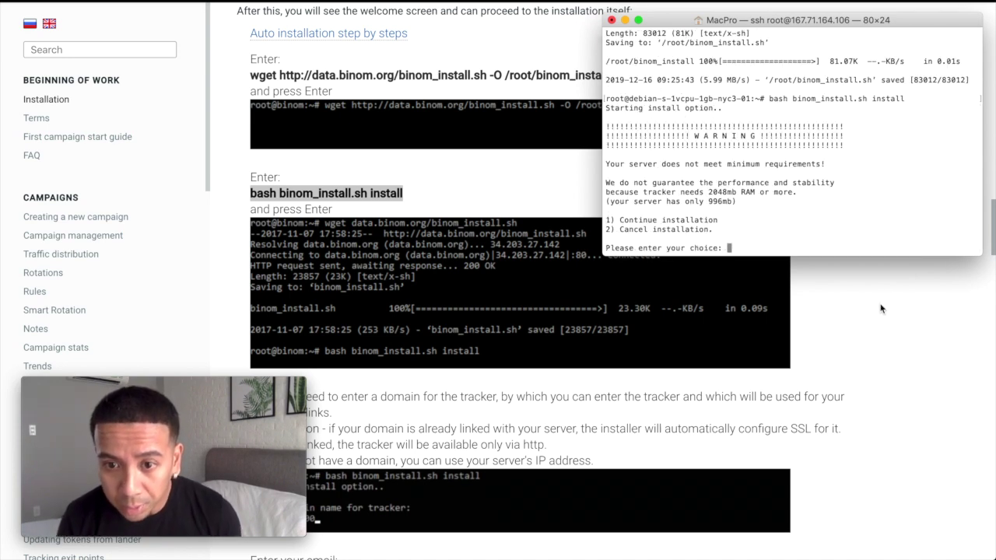
# Continue past the memory warning and enter inboxledgers.com as the tracker domain
pyautogui.write('1')
pyautogui.press('Return')
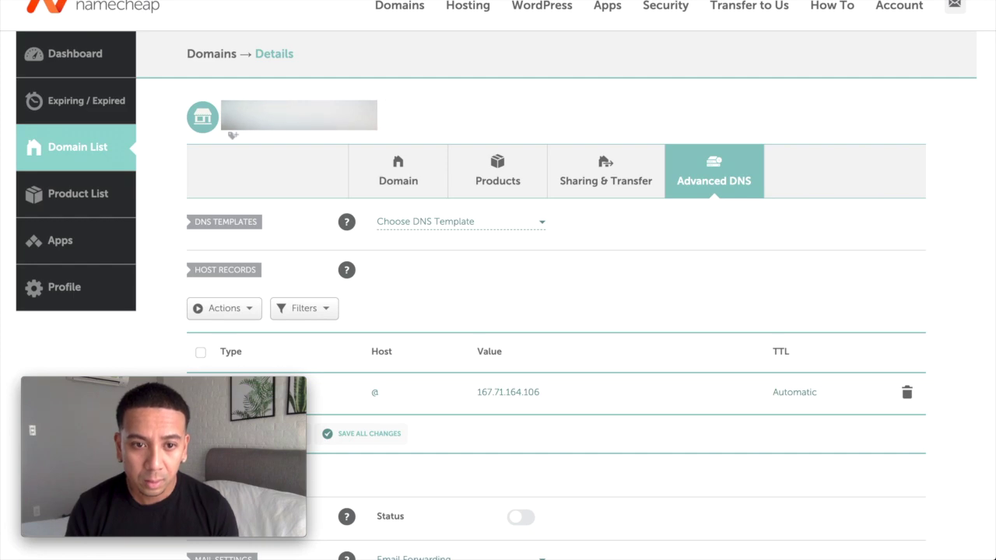
pyautogui.hotkey('ctrl', 'Up')
pyautogui.click(894, 36)
pyautogui.write('inboxledgers.com')
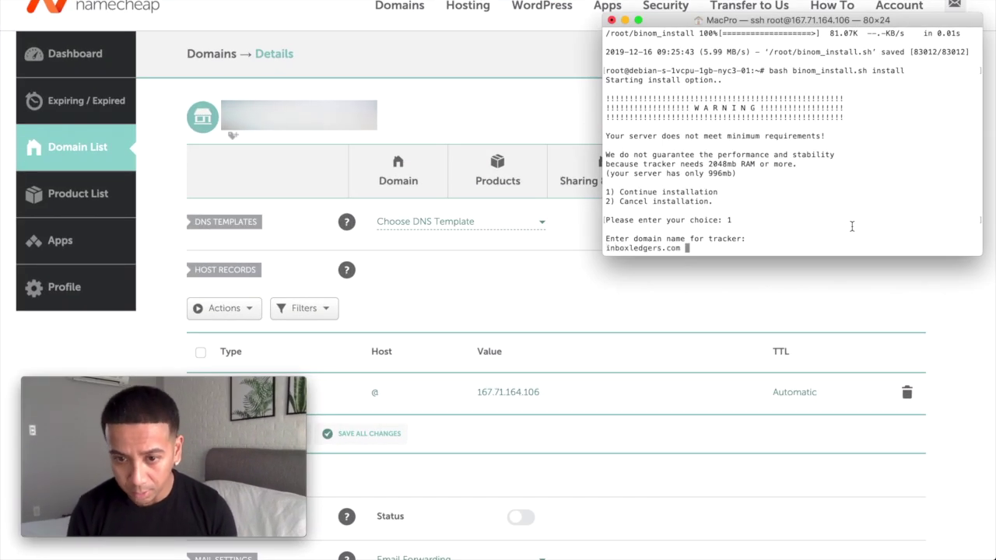
pyautogui.press('BackSpace')
pyautogui.press('Return')
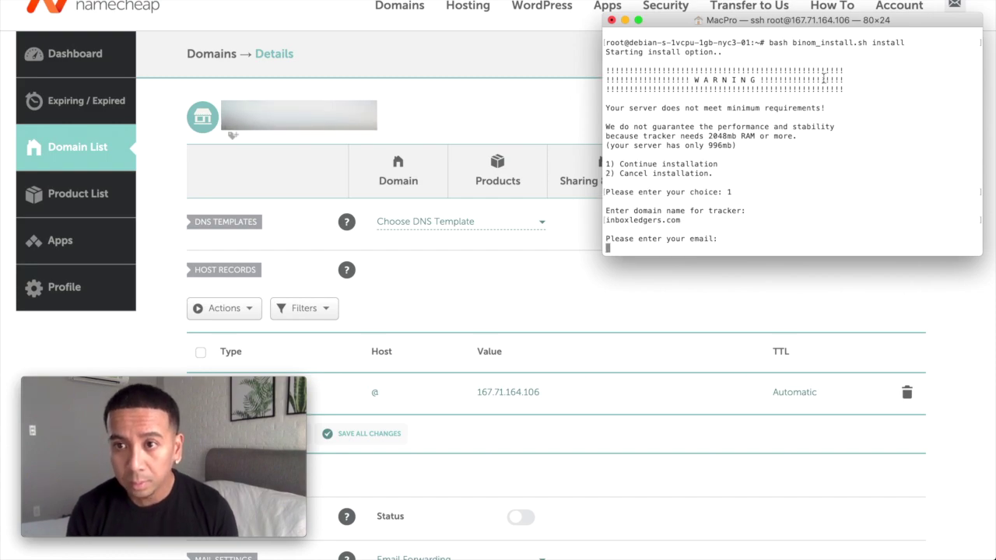
# Enter the contact email address and choose timezone 9 (GMT-5) to begin installation
pyautogui.click(498, 1)
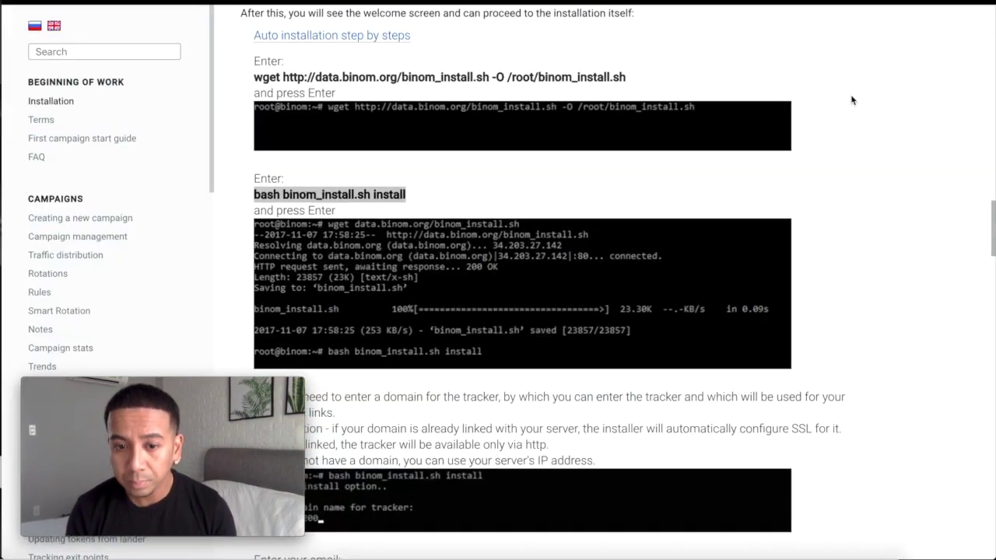
pyautogui.hotkey('ctrl', 'Up')
pyautogui.click(810, 52)
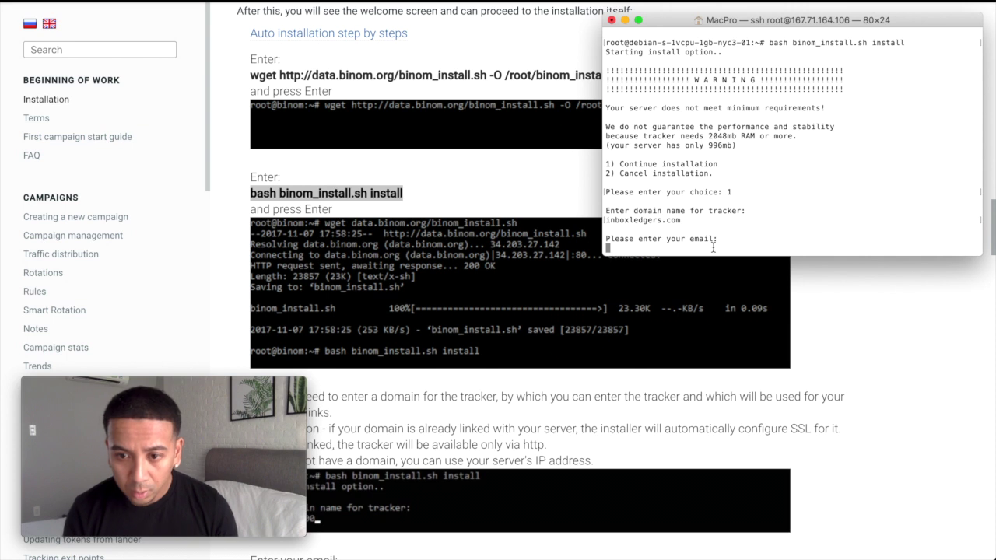
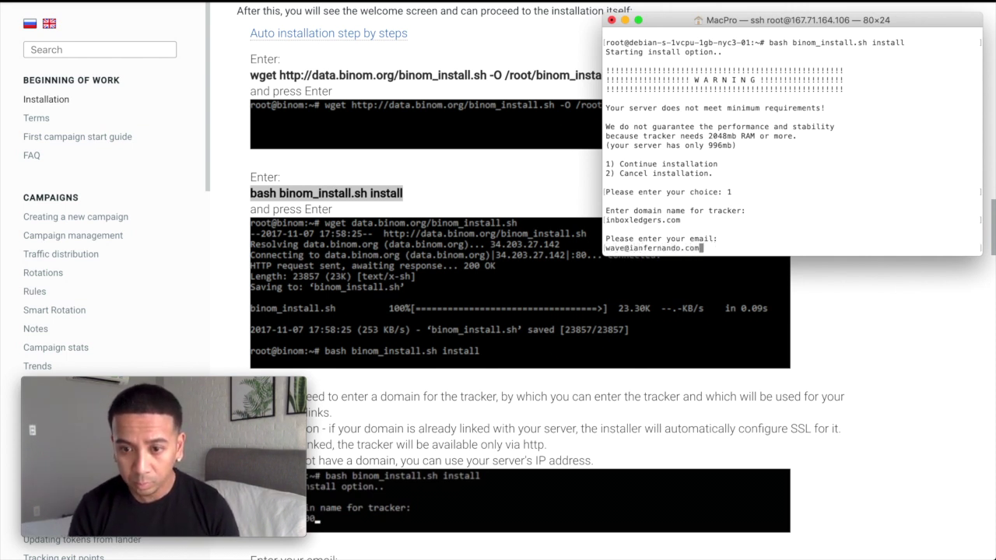
pyautogui.press('Return')
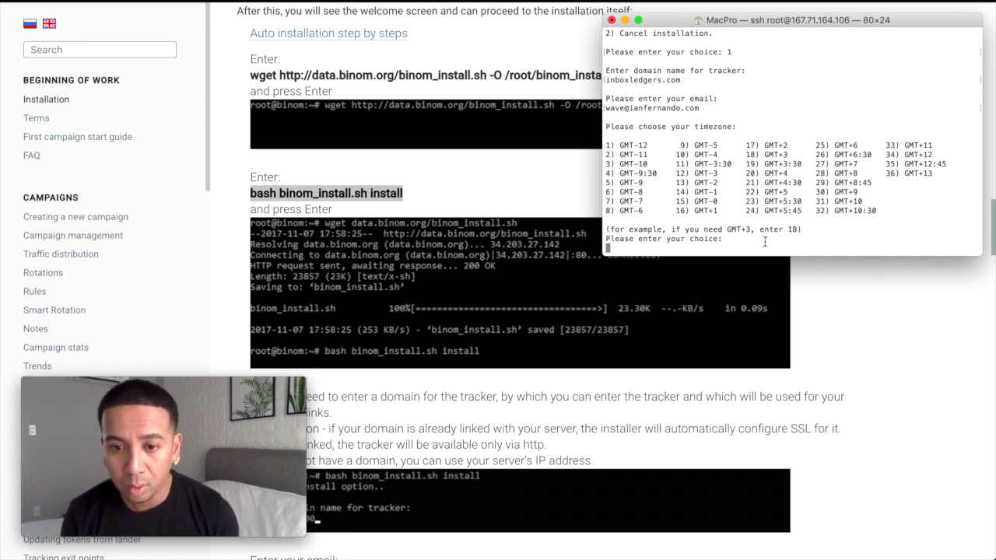
pyautogui.scroll(-10, 852, 349)
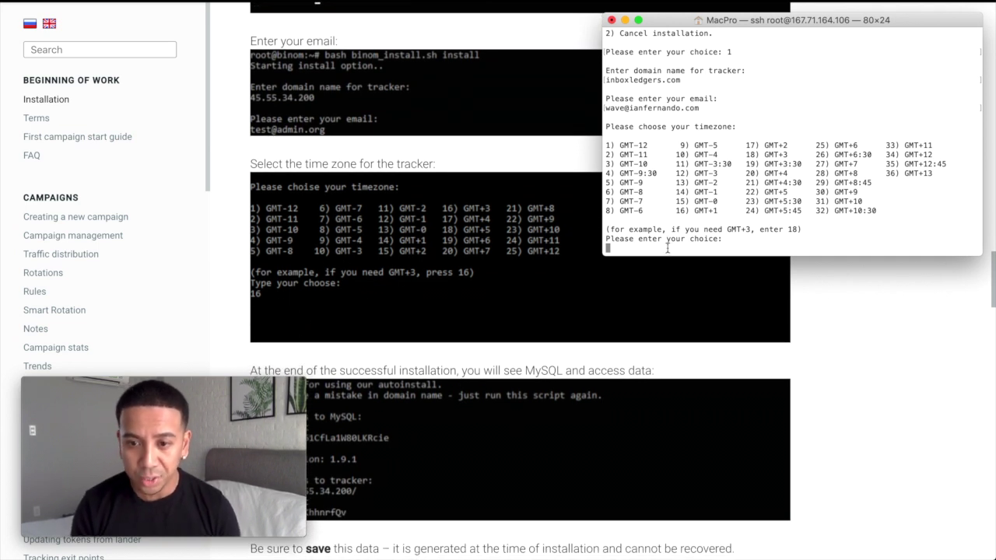
pyautogui.write('9')
pyautogui.press('Return')
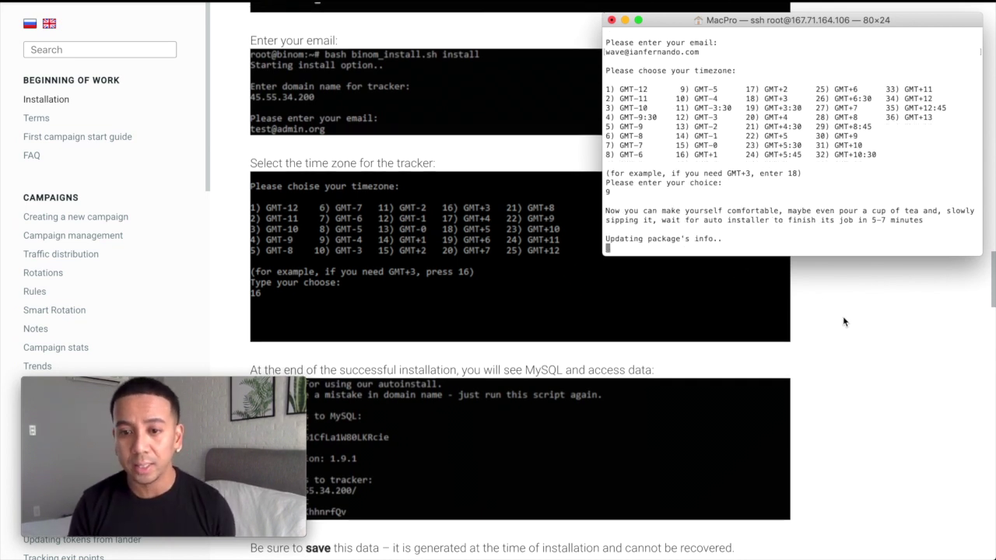
# Scroll through the installer output during the package updates and Percona Server install, then move the Terminal window aside
pyautogui.scroll(-3, 843, 315)
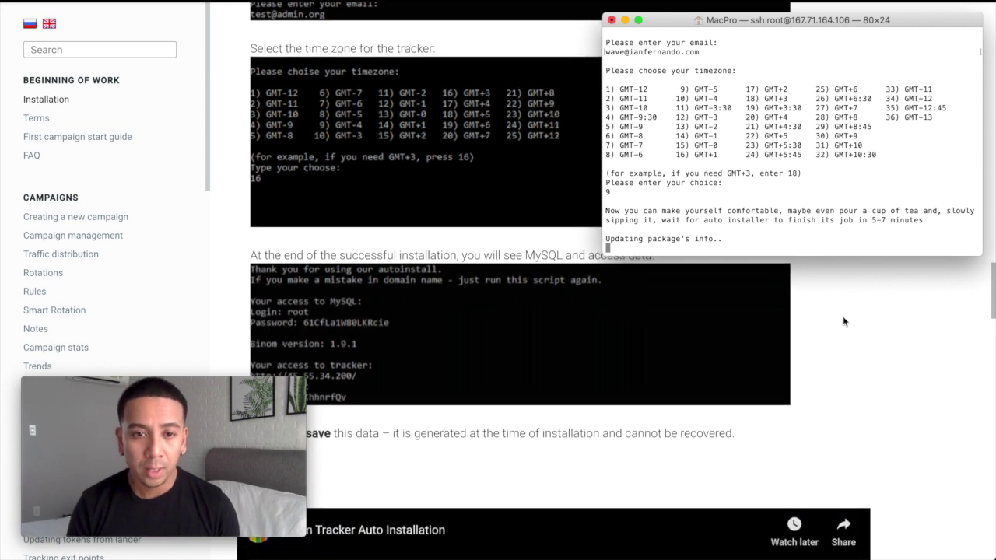
pyautogui.scroll(-3, 844, 316)
pyautogui.scroll(-3, 845, 321)
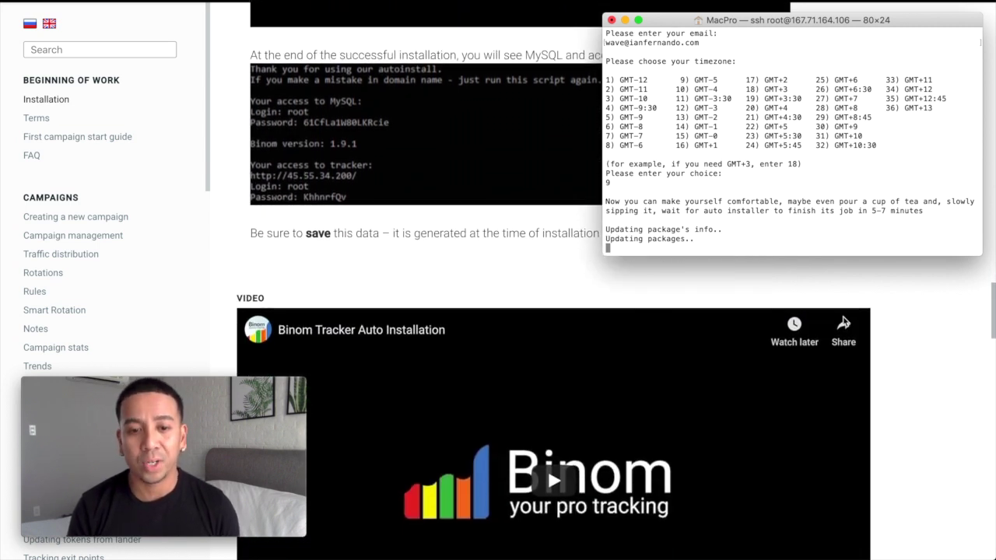
pyautogui.scroll(1, 843, 323)
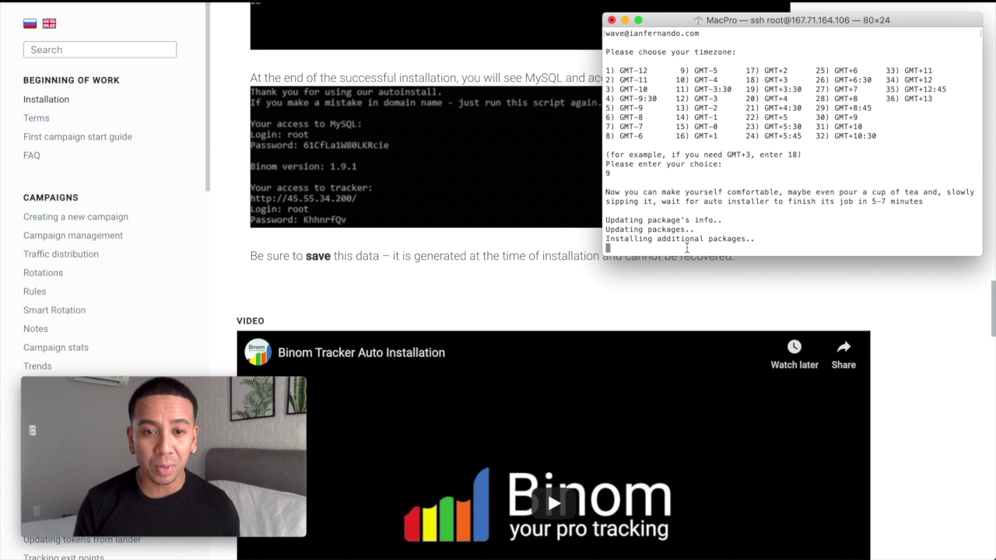
pyautogui.scroll(3, 555, 283)
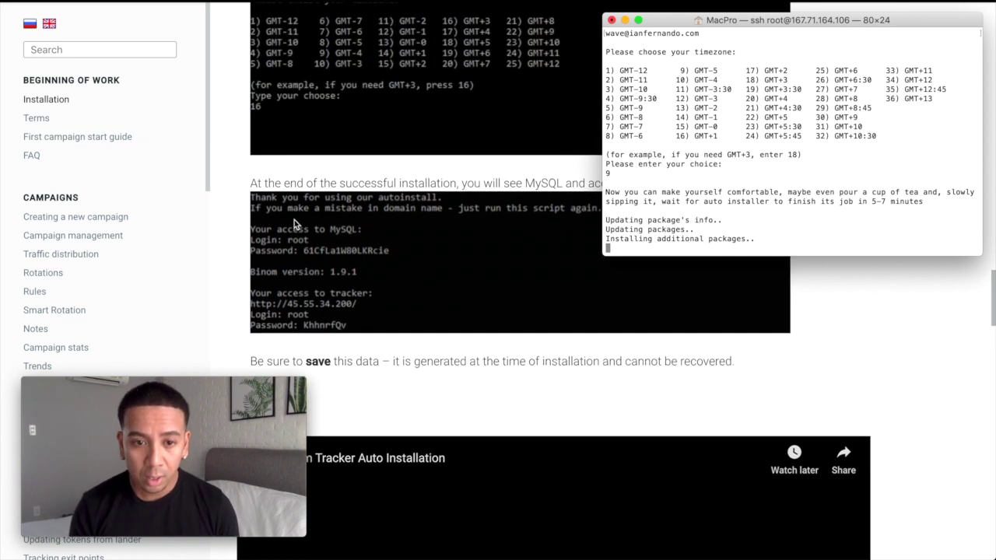
pyautogui.scroll(1, 304, 270)
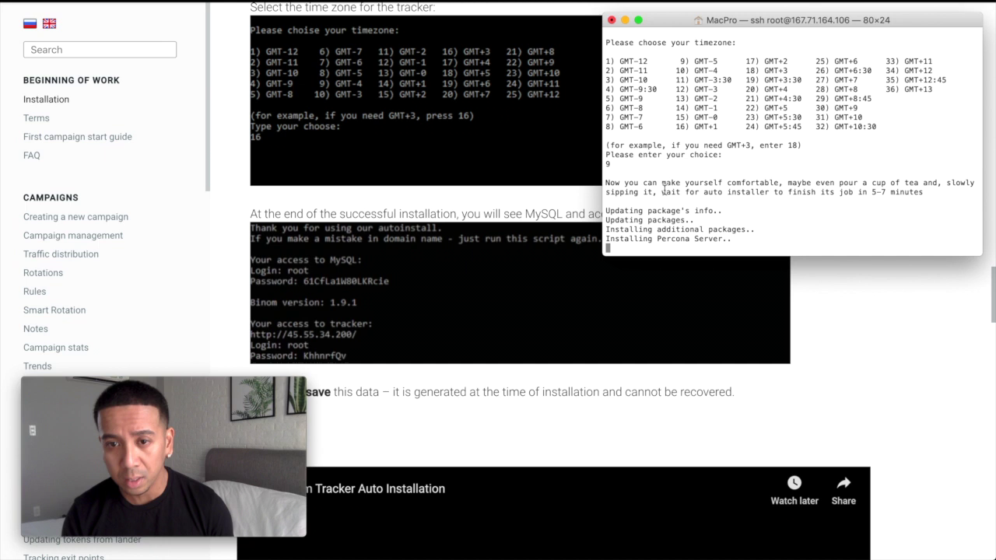
pyautogui.moveTo(766, 19); pyautogui.dragTo(647, 42)
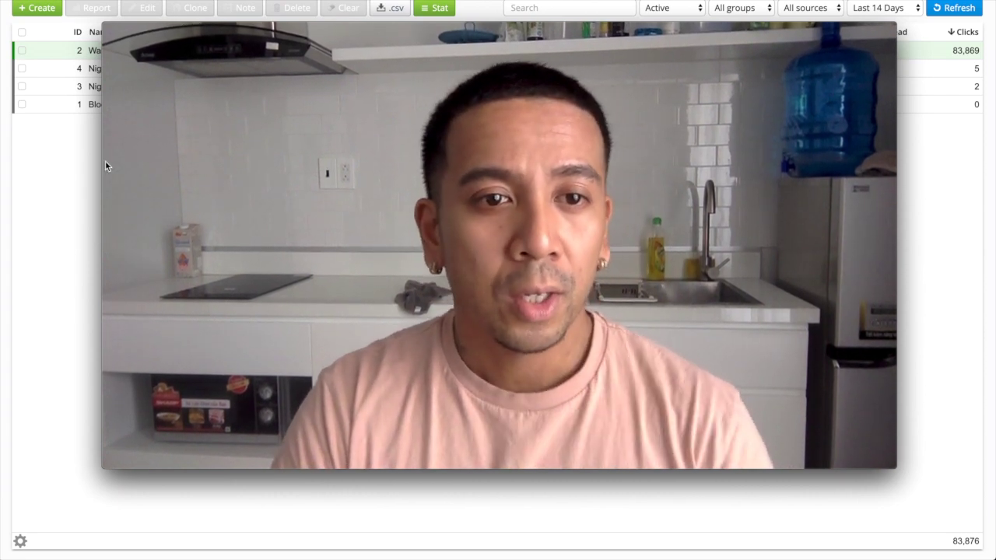
# Rearrange the windows and bring up Binom's Affiliate Networks list of five networks
pyautogui.moveTo(105, 25)
pyautogui.moveTo(106, 25); pyautogui.dragTo(612, 309)
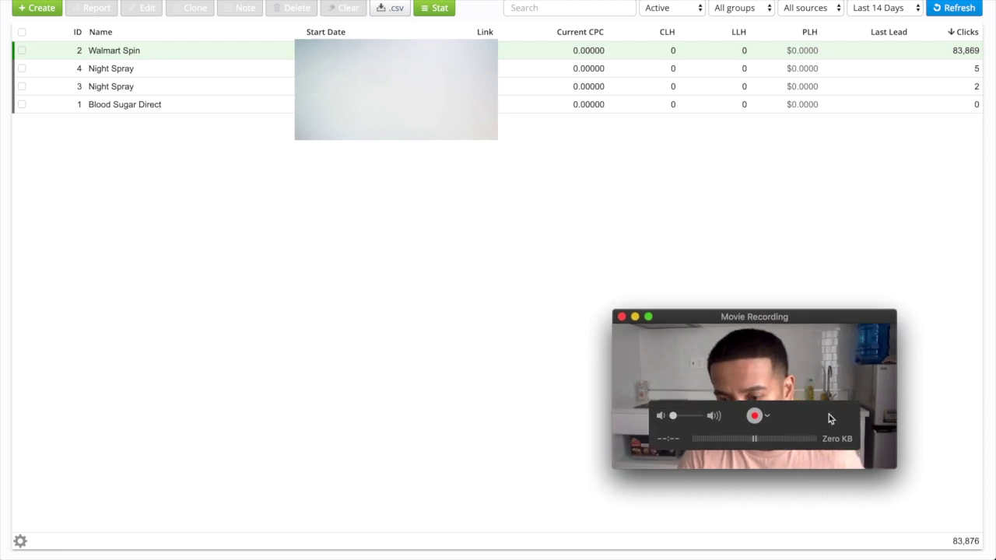
pyautogui.moveTo(792, 317); pyautogui.dragTo(878, 384)
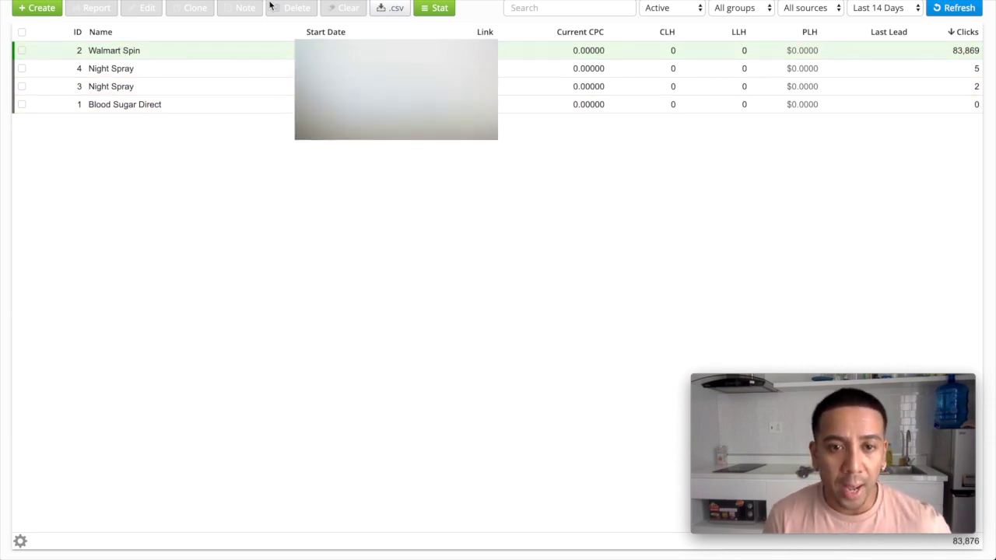
pyautogui.click(311, 1)
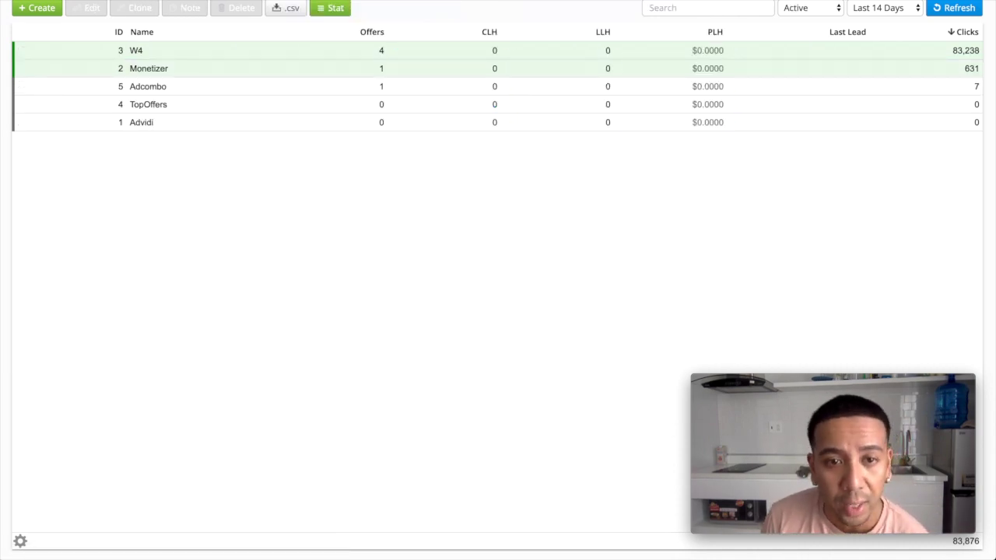
pyautogui.click(36, 8)
pyautogui.click(487, 69)
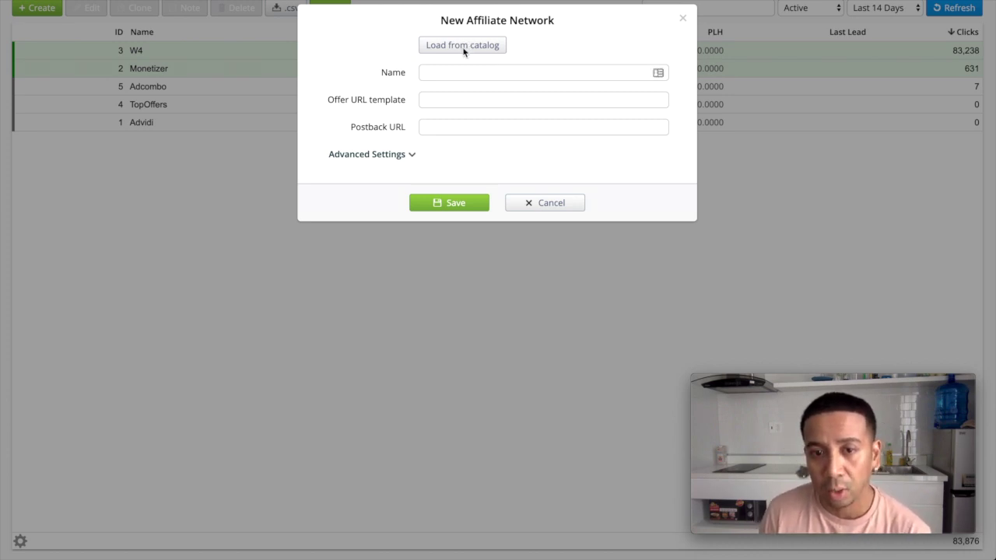
pyautogui.click(464, 48)
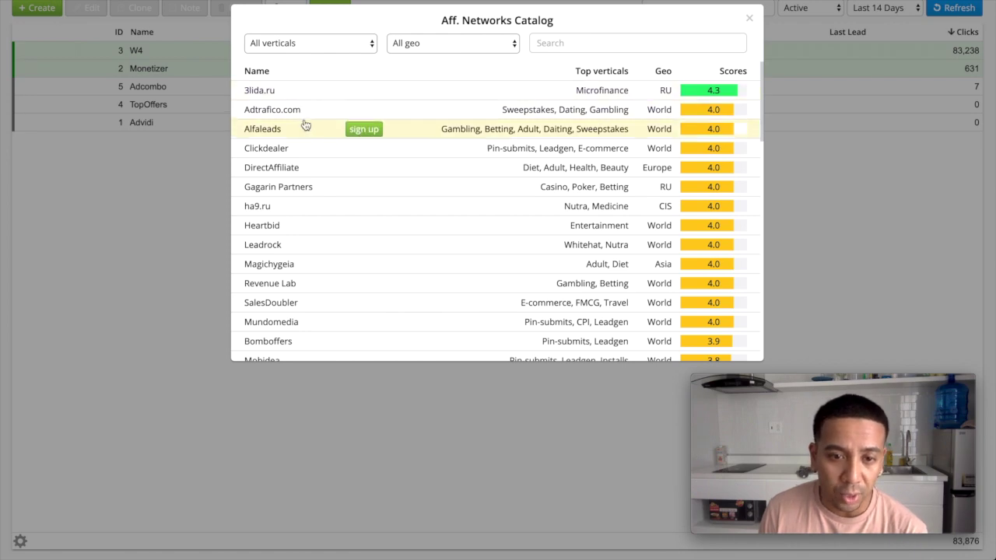
pyautogui.scroll(-3, 304, 127)
pyautogui.scroll(-10, 305, 126)
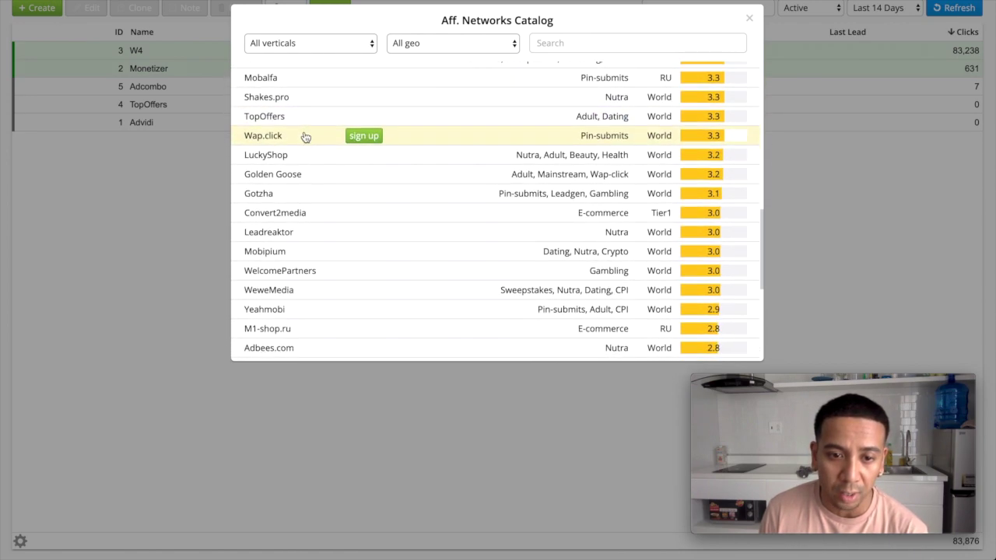
pyautogui.scroll(15, 314, 148)
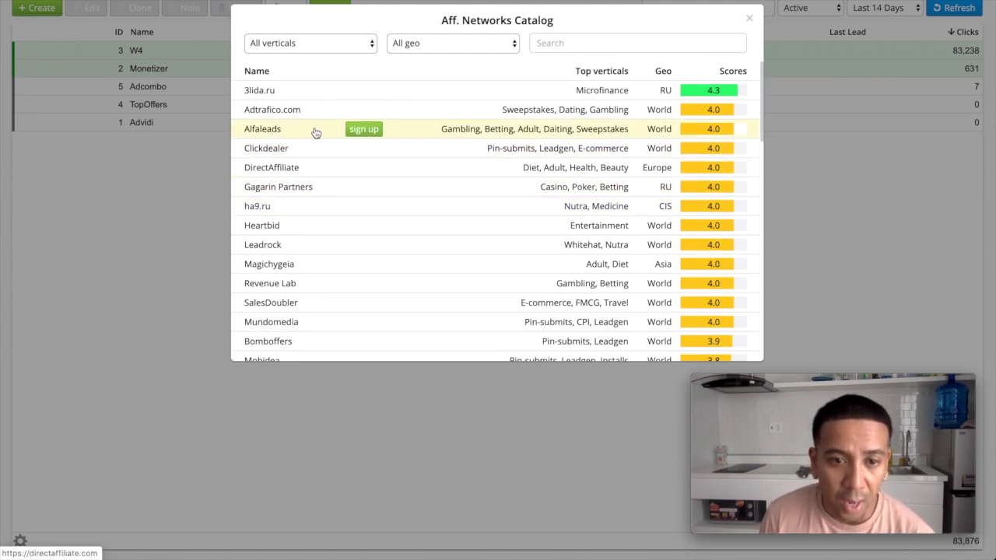
pyautogui.click(267, 153)
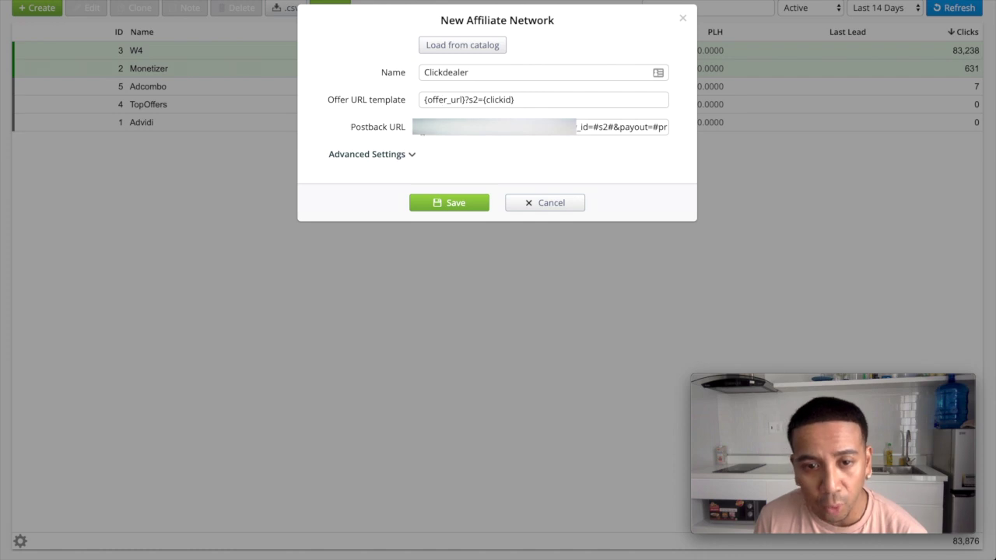
pyautogui.moveTo(504, 127); pyautogui.dragTo(677, 129)
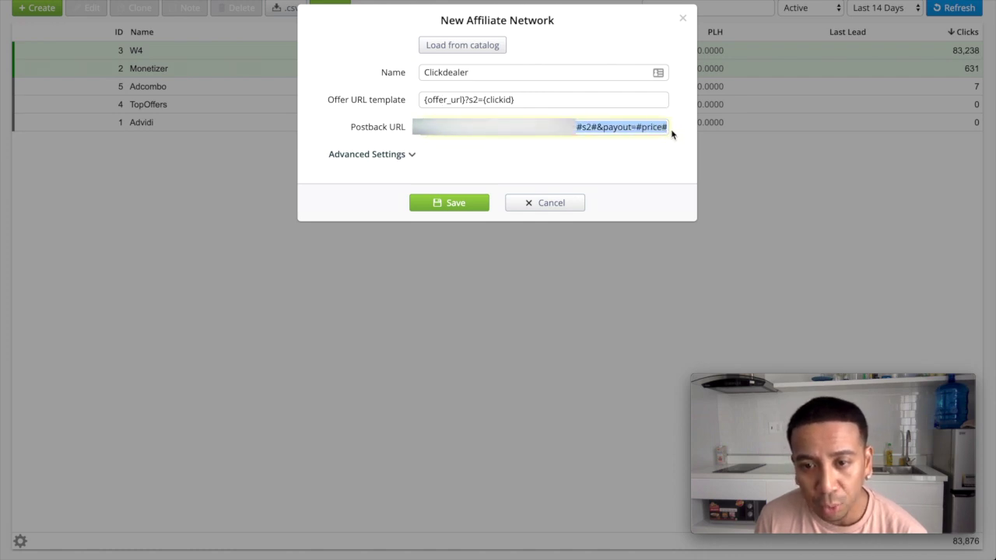
pyautogui.click(567, 165)
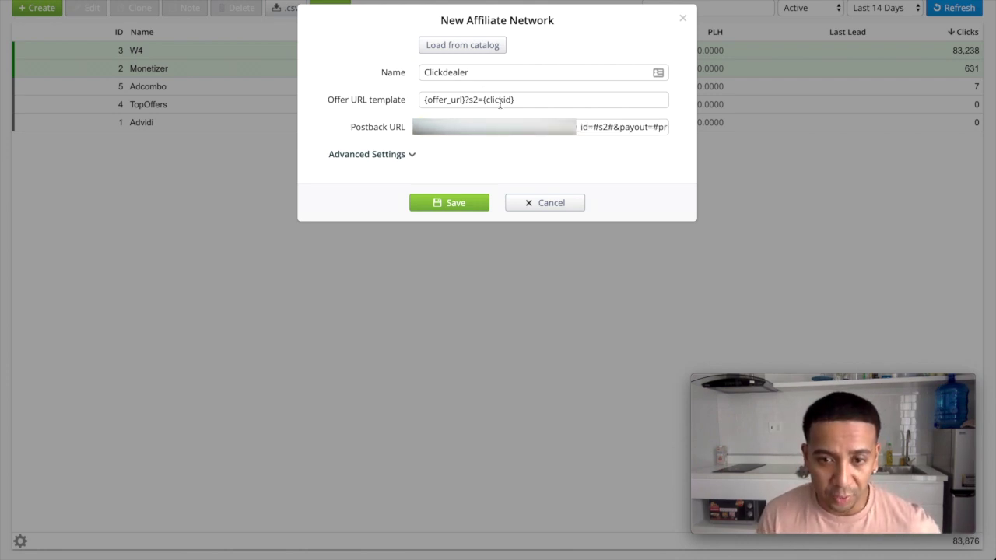
pyautogui.moveTo(536, 100); pyautogui.dragTo(415, 102)
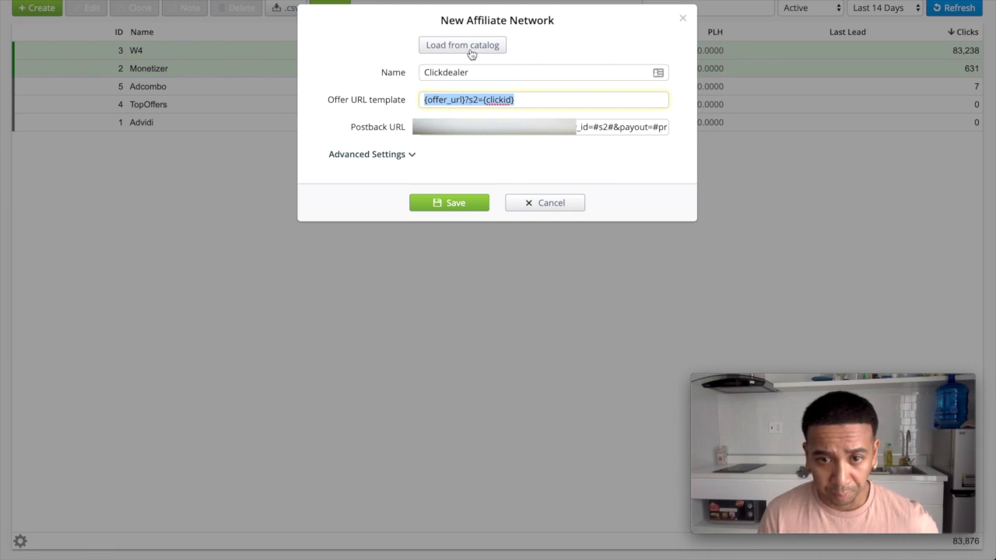
pyautogui.click(470, 48)
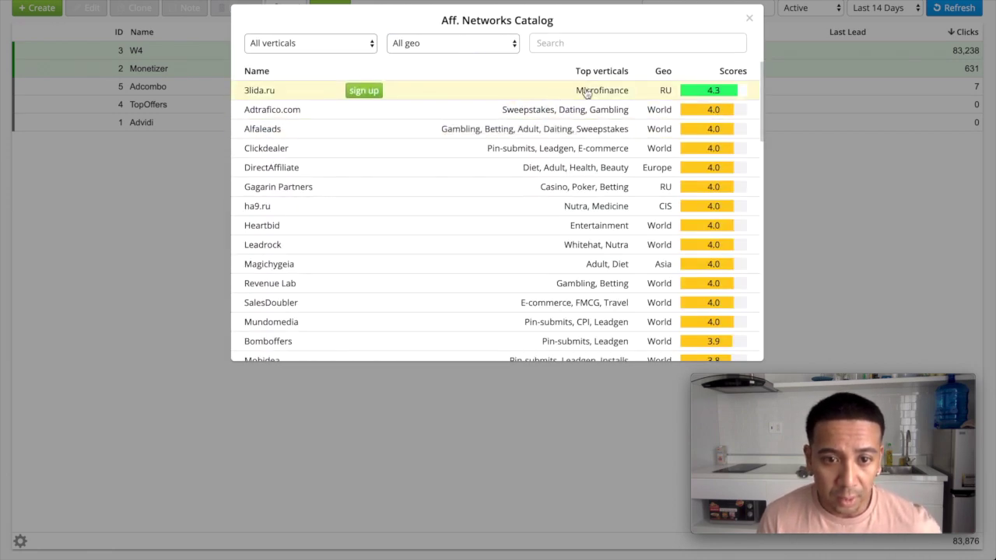
pyautogui.click(637, 40)
pyautogui.write('adcombo')
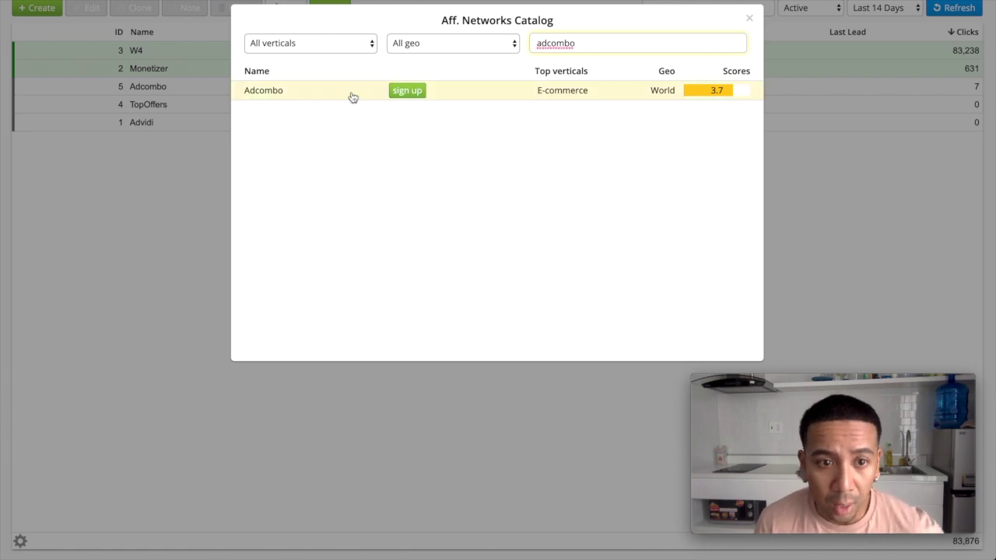
pyautogui.click(283, 93)
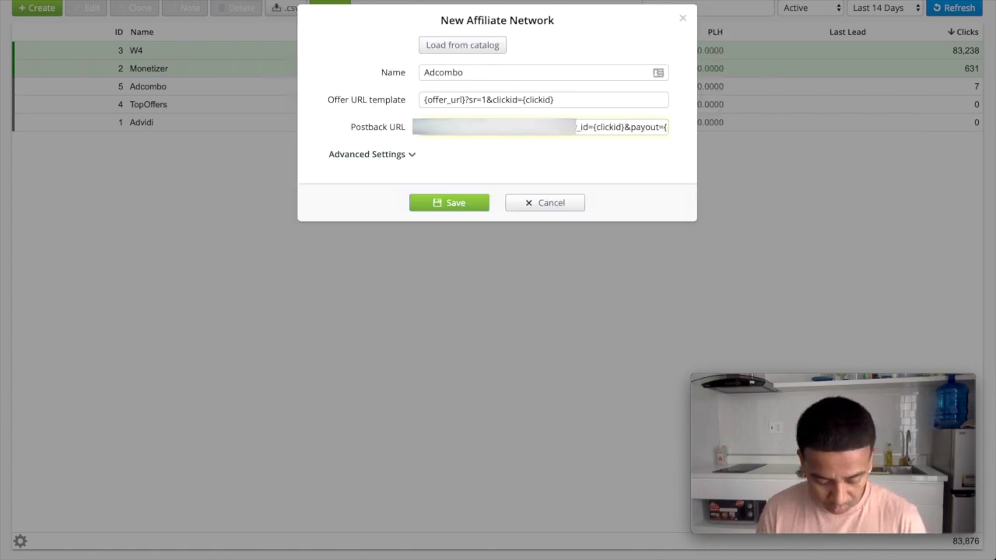
pyautogui.hotkey('ctrl', 'a')
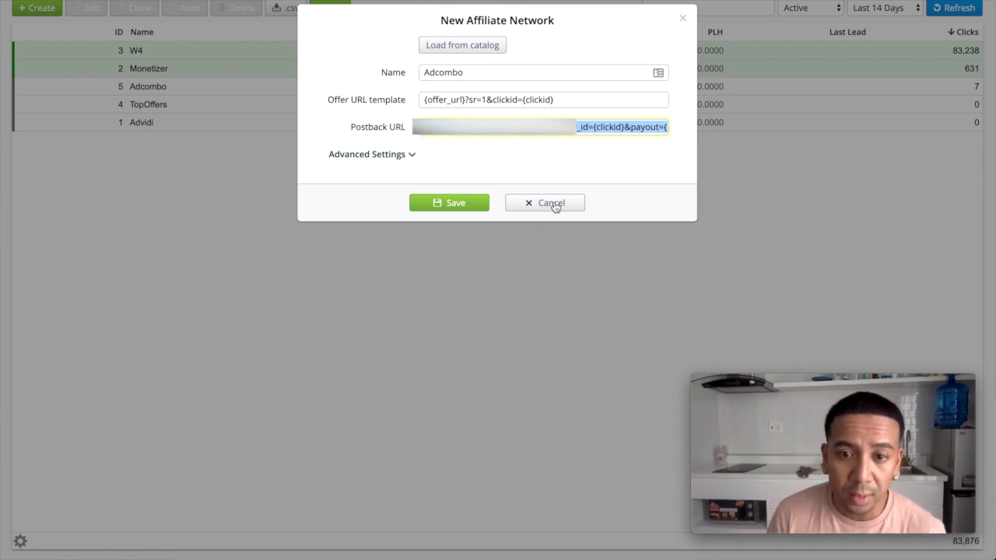
pyautogui.click(553, 204)
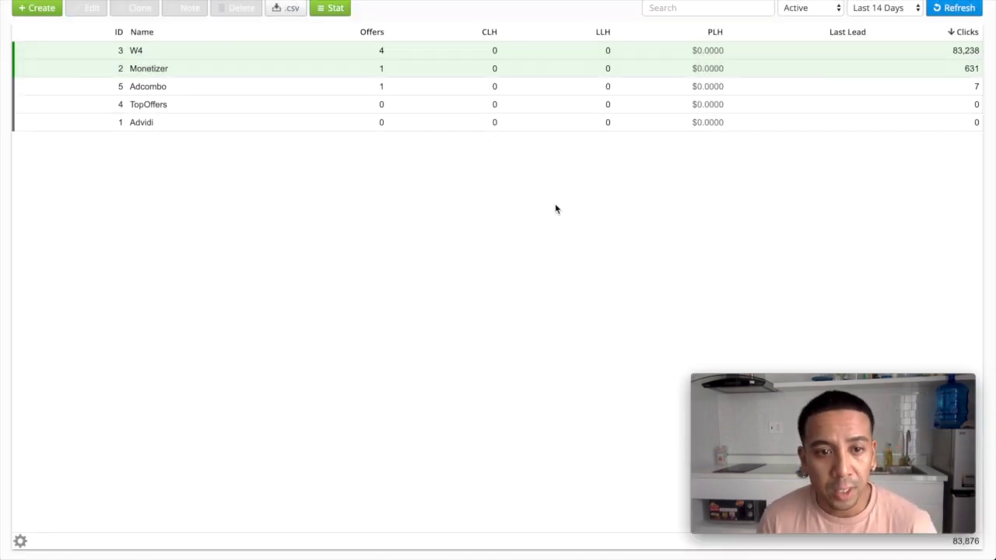
# Select the Adcombo network and paste the tracker's postback URL as the offer's leads postback
pyautogui.click(151, 90)
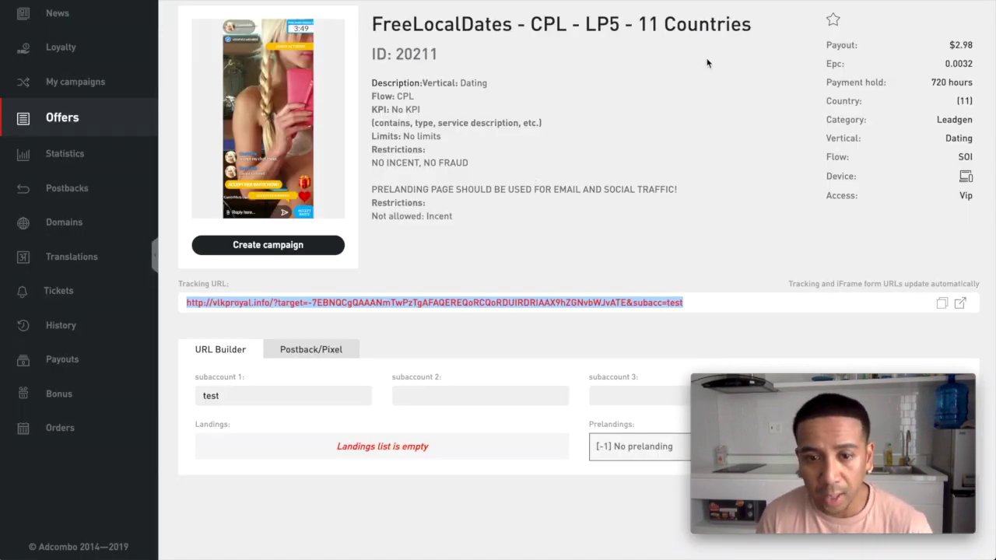
pyautogui.click(319, 352)
pyautogui.scroll(-3, 501, 392)
pyautogui.click(367, 320)
pyautogui.hotkey('ctrl', 'v')
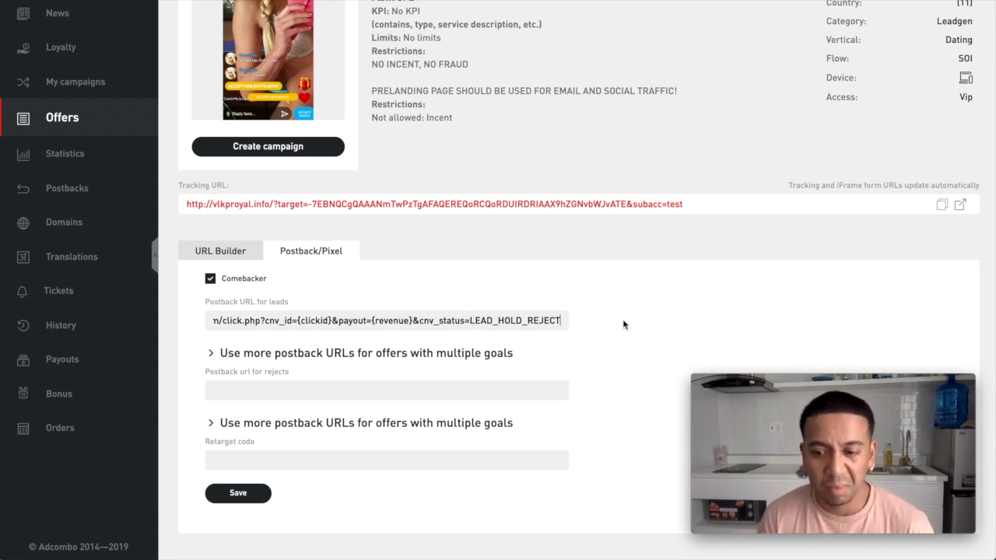
pyautogui.scroll(3, 622, 324)
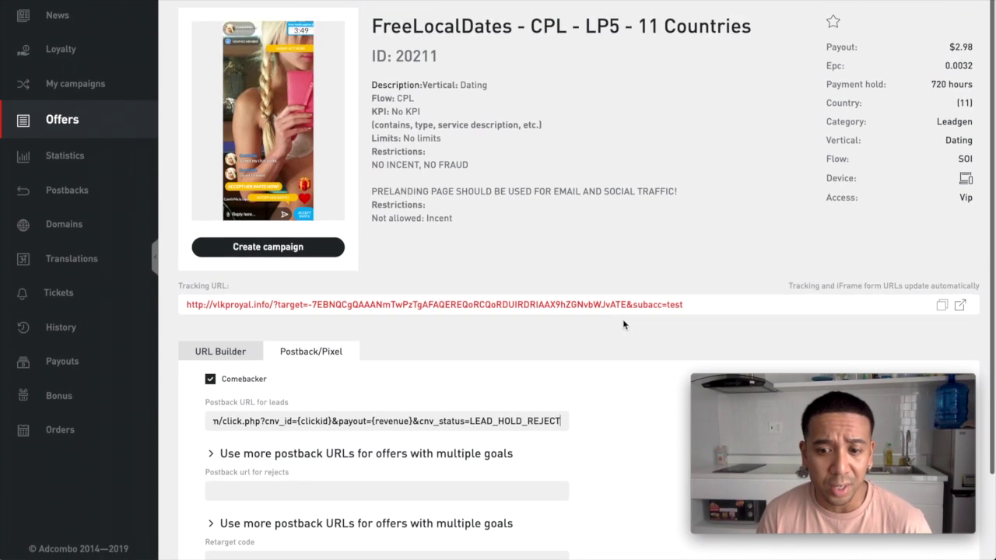
# Edit subaccount 1 in the URL builder and select the full Adcombo tracking URL
pyautogui.click(238, 351)
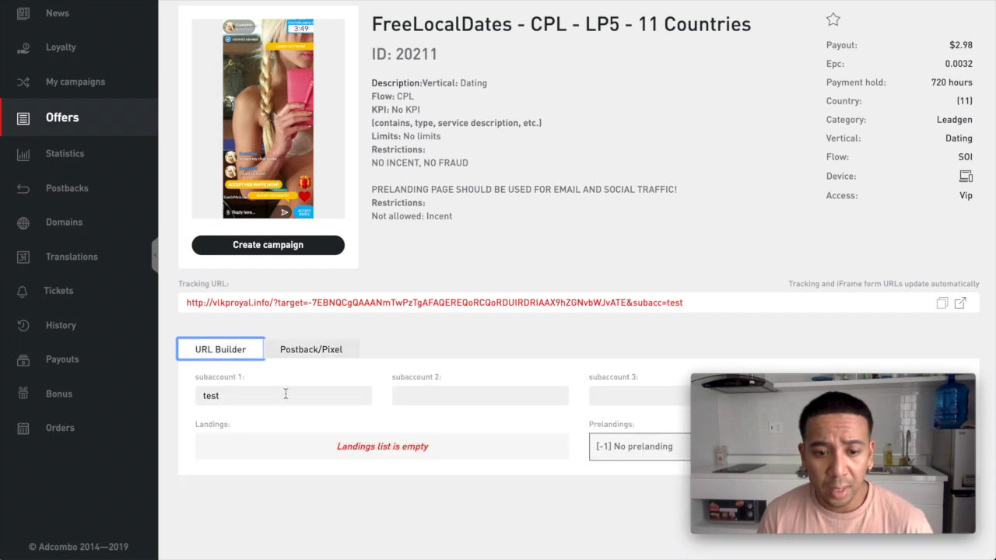
pyautogui.click(249, 397)
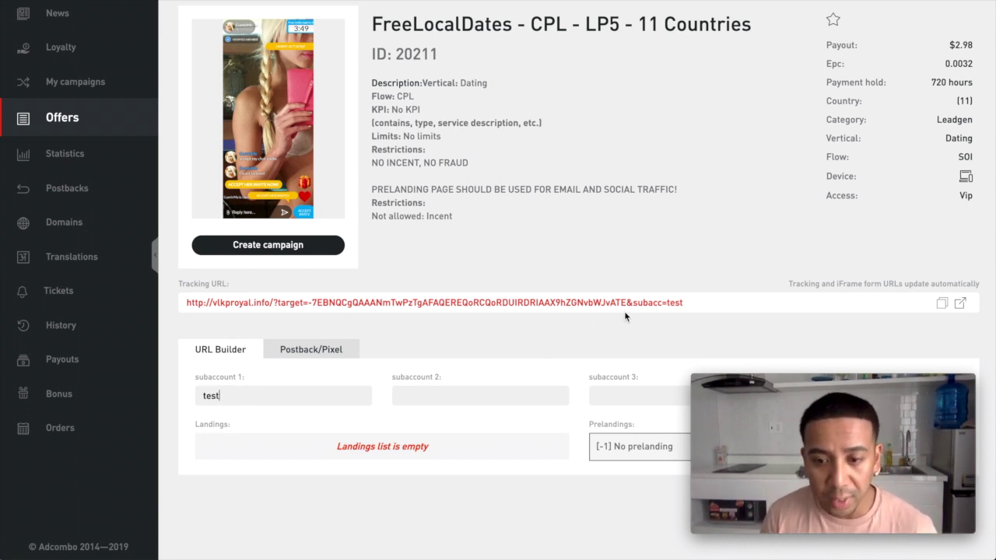
pyautogui.click(643, 302)
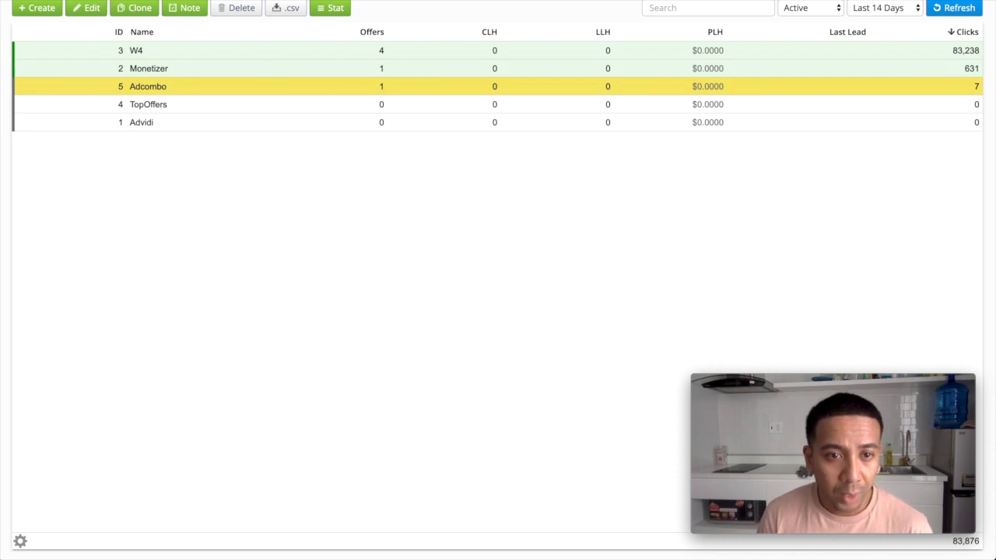
pyautogui.click(175, 1)
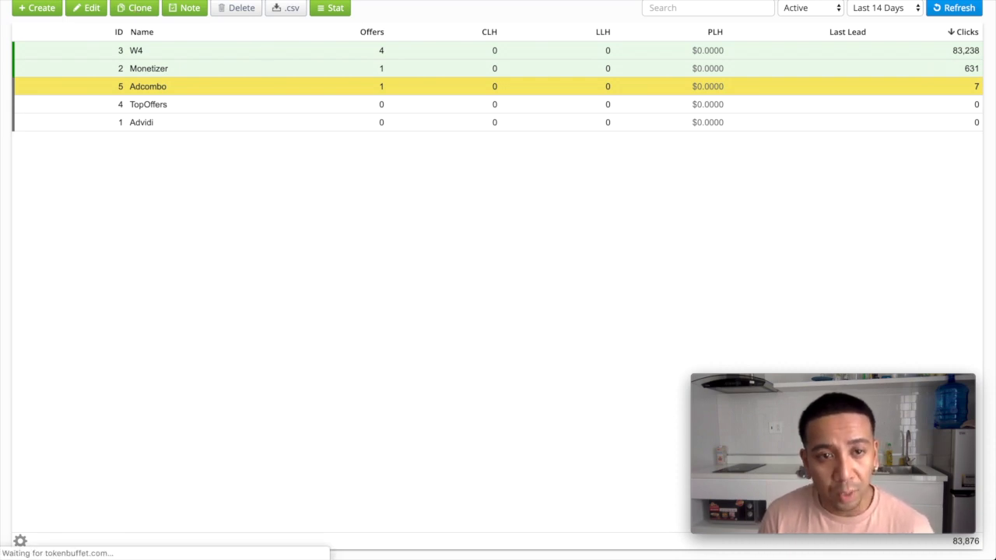
# Create a new offer with the Adcombo tracking URL, replacing subacc 'test' with the Click ID token
pyautogui.click(35, 9)
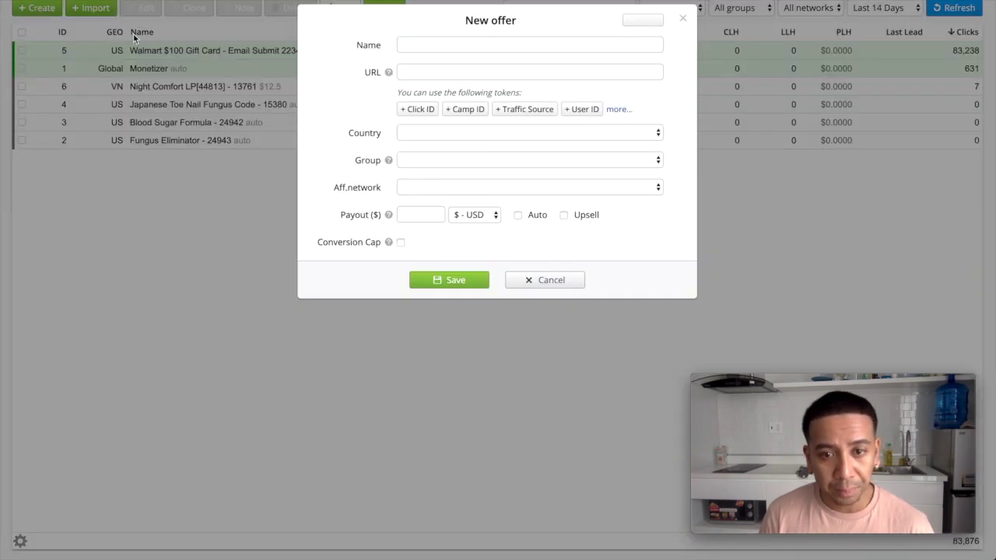
pyautogui.click(449, 44)
pyautogui.click(434, 74)
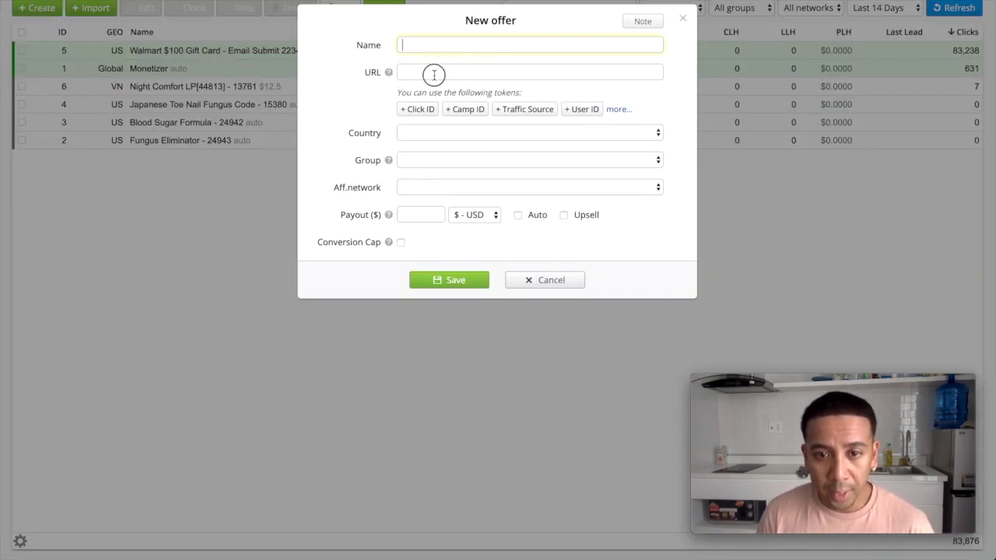
pyautogui.press('super+v')
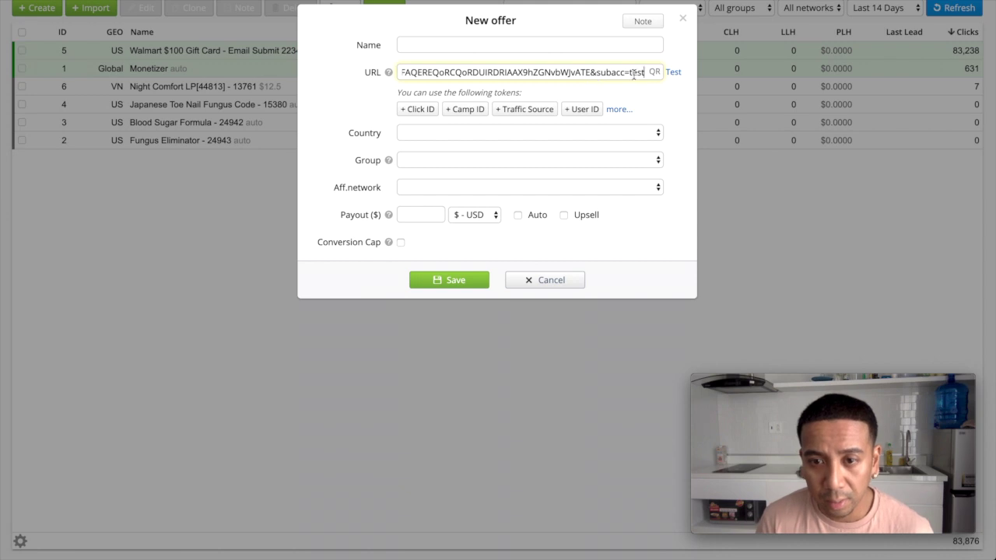
pyautogui.moveTo(627, 74); pyautogui.dragTo(646, 75)
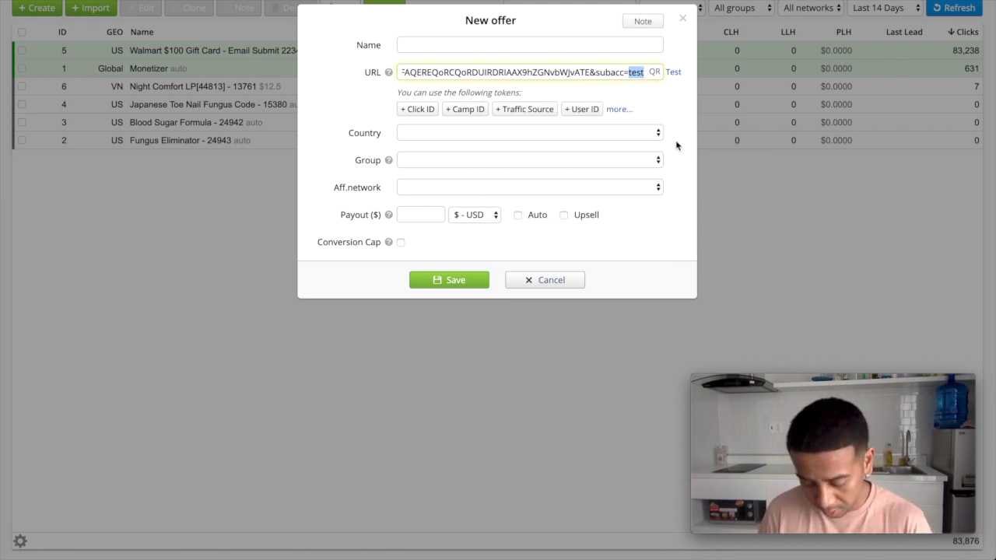
pyautogui.press('BackSpace')
pyautogui.click(418, 109)
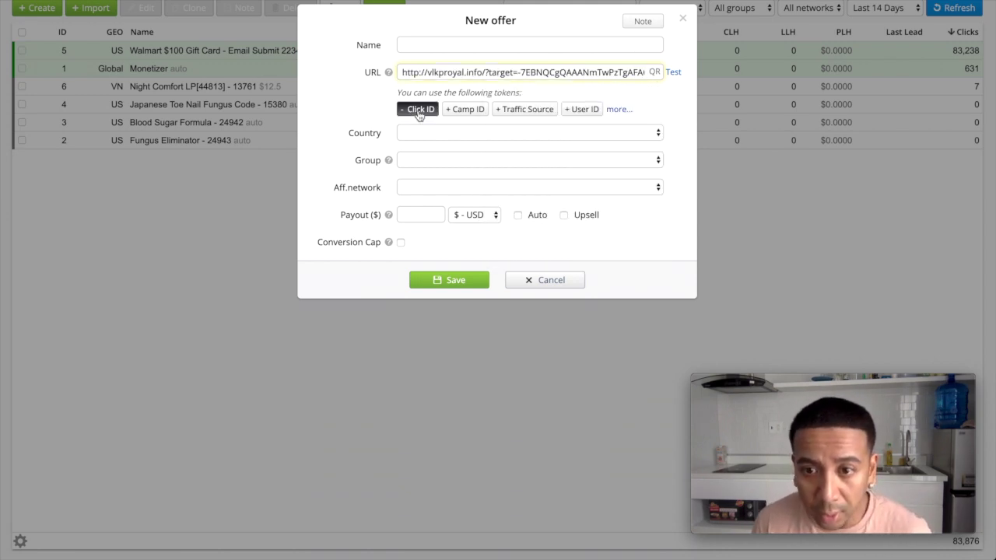
pyautogui.press('super+a')
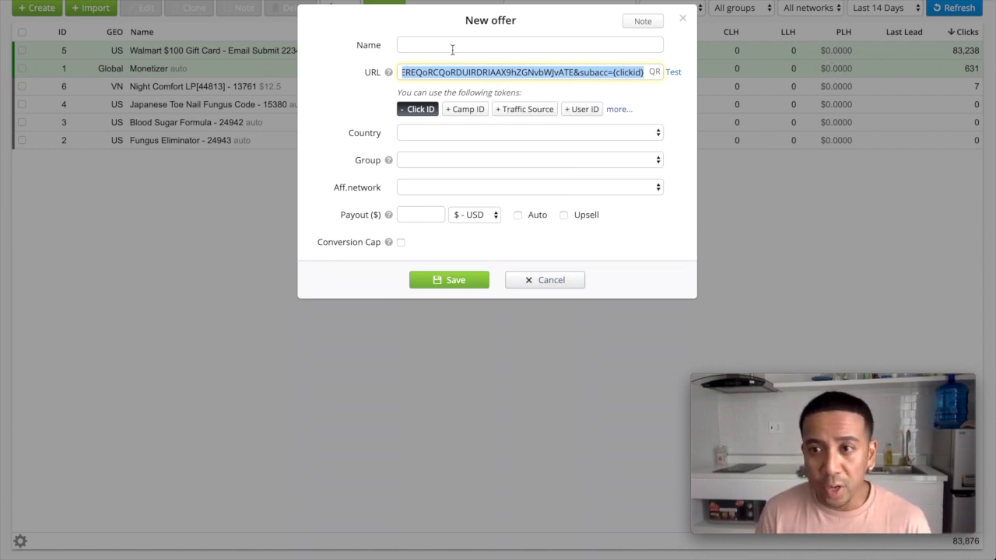
pyautogui.hotkey('ctrl', 'Tab')
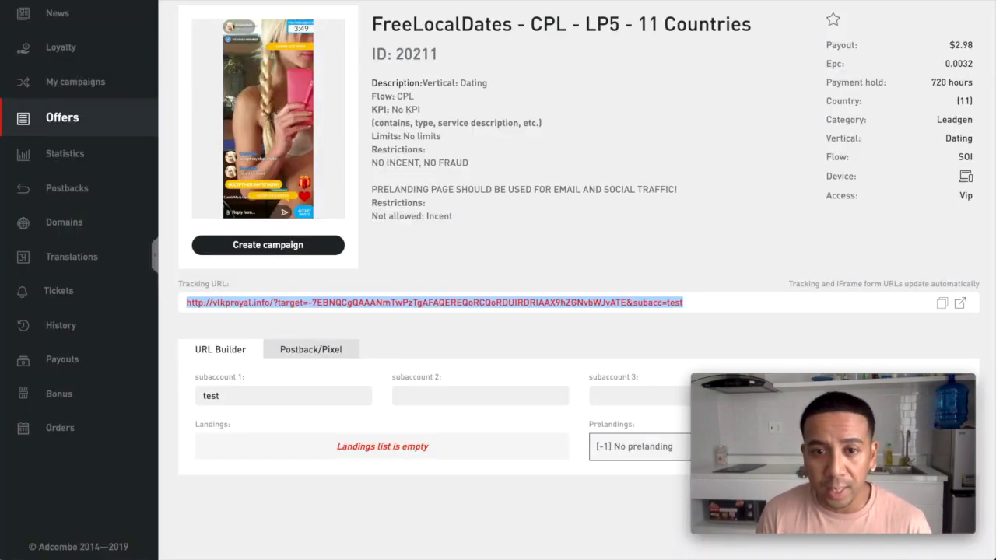
# Name the offer 'FreeLocalDates - 20211' from the Adcombo offer title and ID
pyautogui.moveTo(373, 25); pyautogui.dragTo(504, 25)
pyautogui.hotkey('ctrl', 'c')
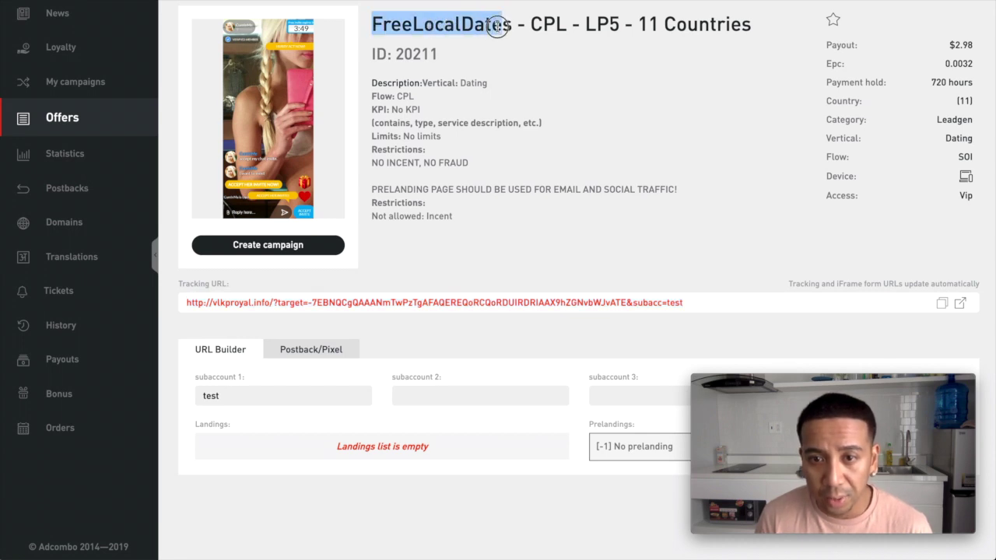
pyautogui.click(504, 26)
pyautogui.moveTo(374, 25); pyautogui.dragTo(615, 24)
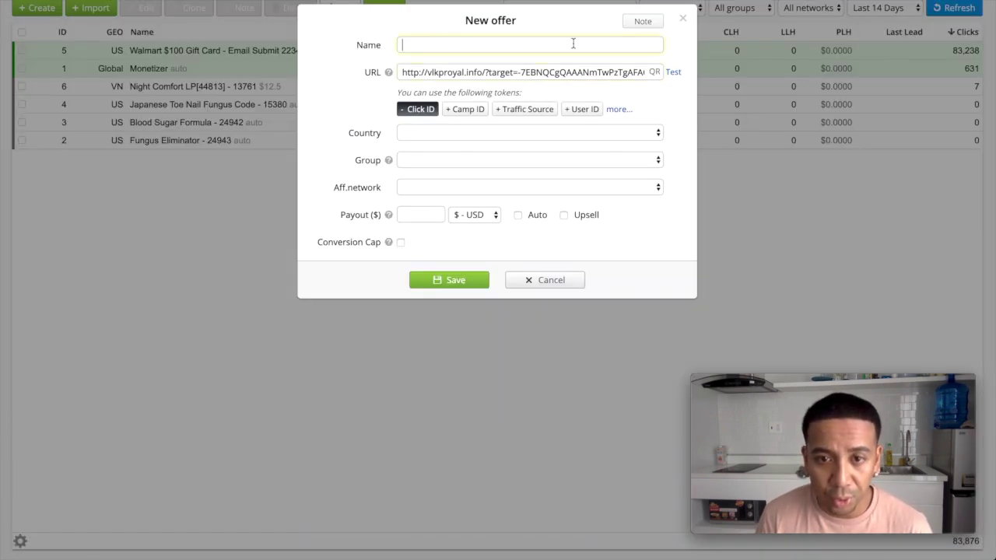
pyautogui.write('FreeLocalDates - CPL - LP5')
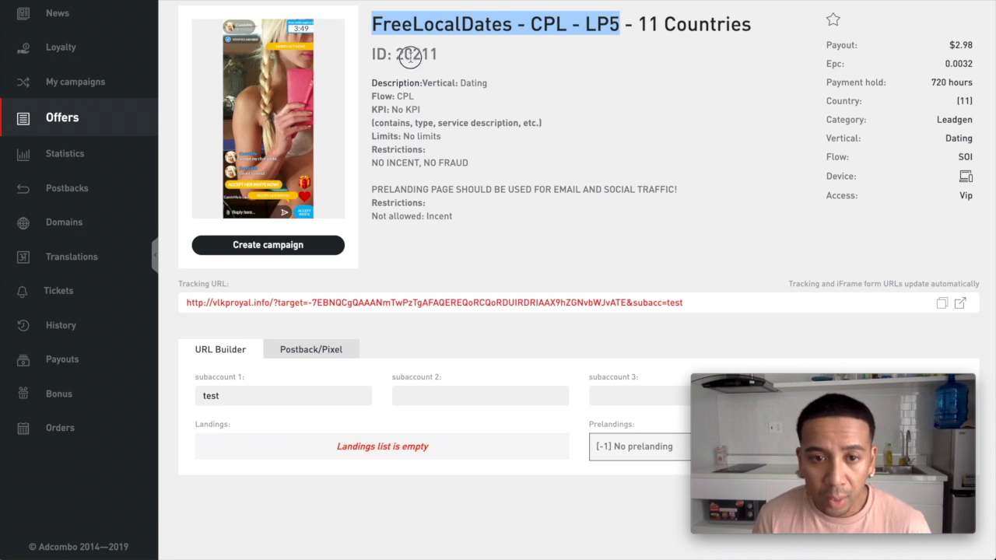
pyautogui.doubleClick(410, 54)
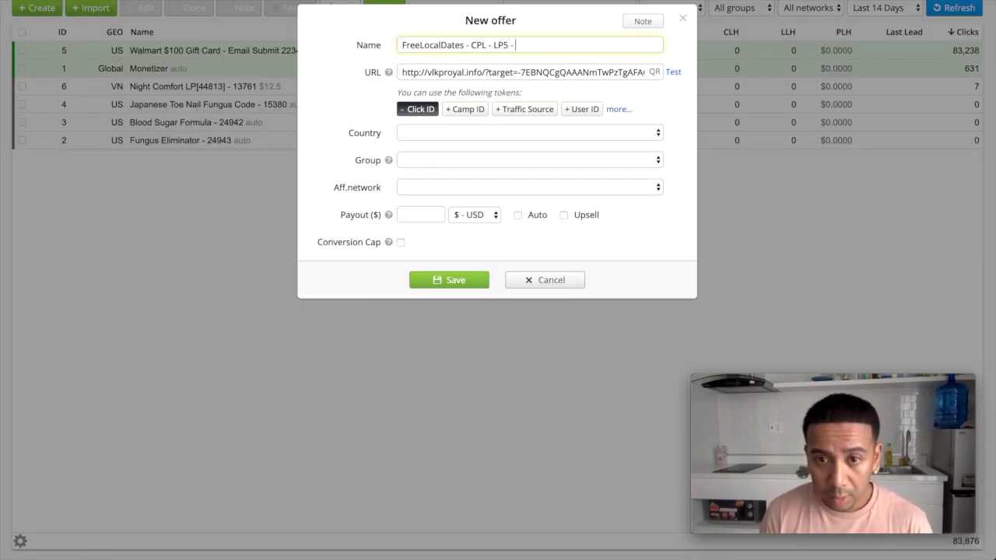
pyautogui.write('20211')
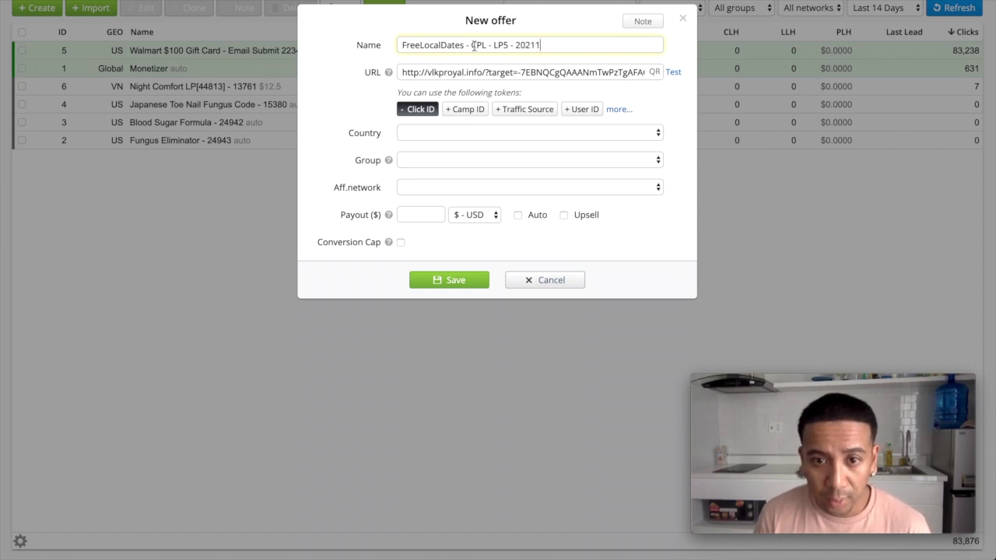
pyautogui.moveTo(472, 46); pyautogui.dragTo(510, 44)
pyautogui.press('BackSpace')
pyautogui.press('BackSpace')
pyautogui.press('BackSpace')
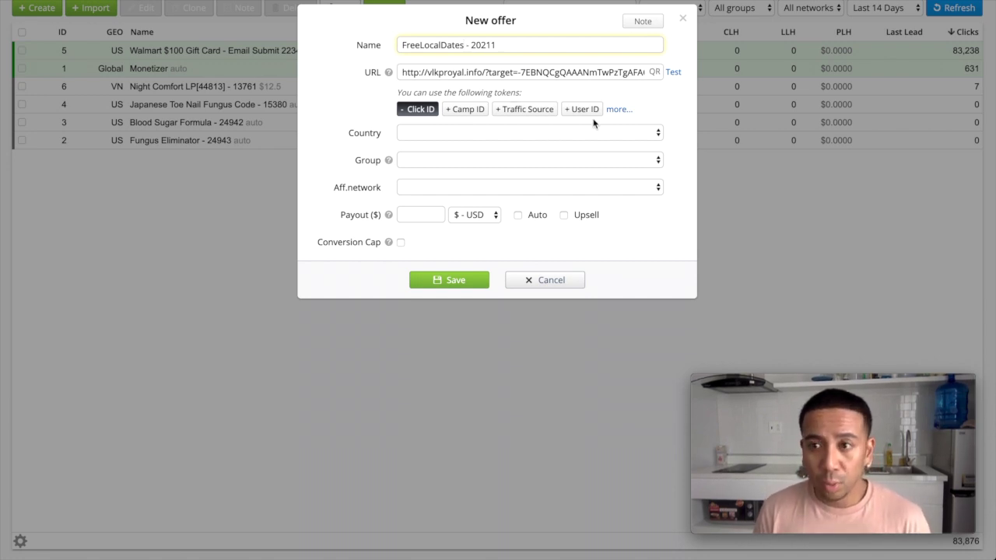
pyautogui.hotkey('ctrl', 'Tab')
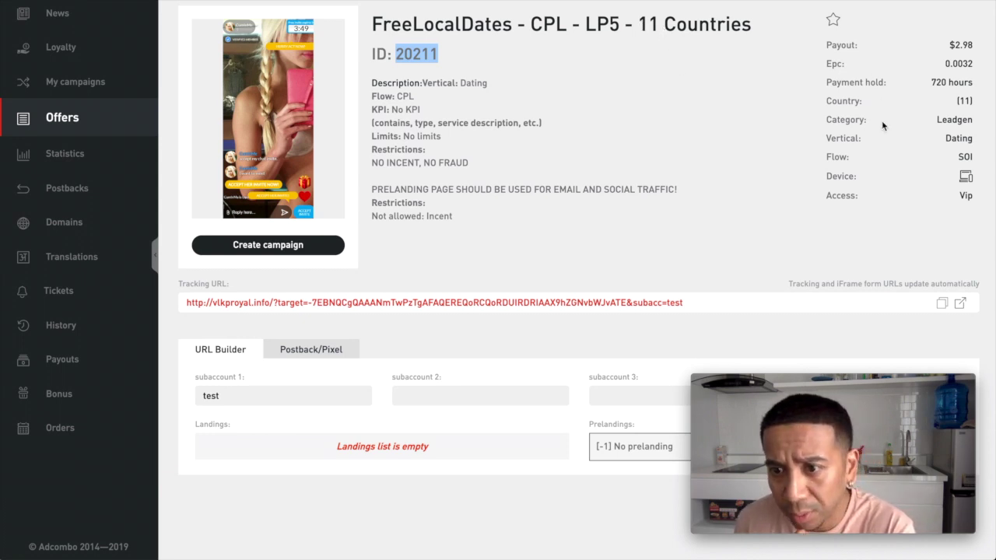
pyautogui.click(965, 102)
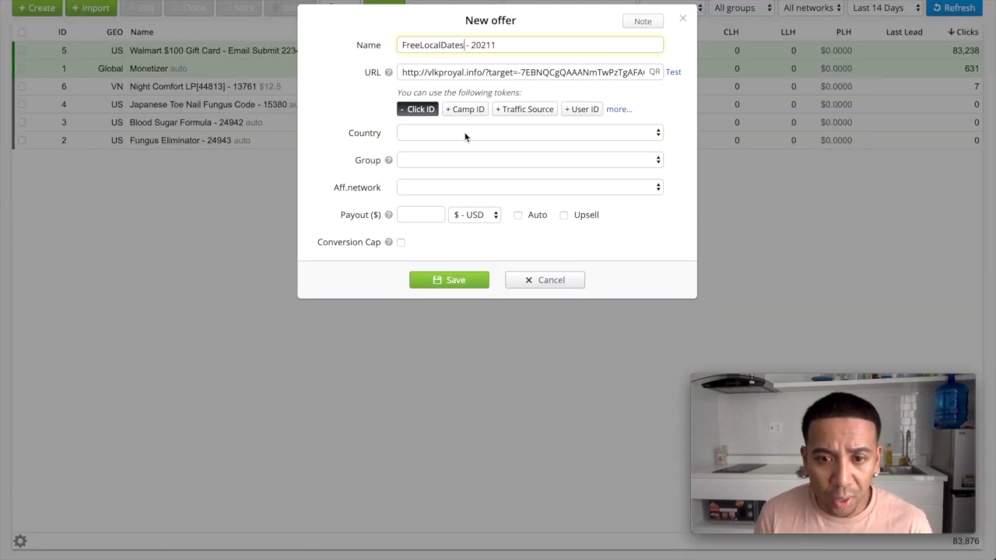
# Set the offer's country to Global and its affiliate network to Adcombo
pyautogui.click(465, 134)
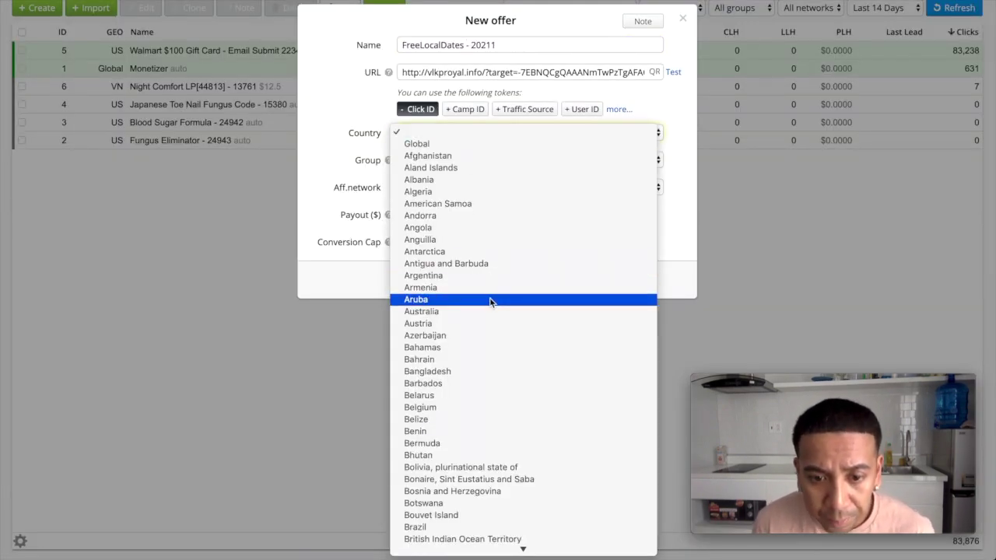
pyautogui.scroll(-5, 489, 296)
pyautogui.click(478, 358)
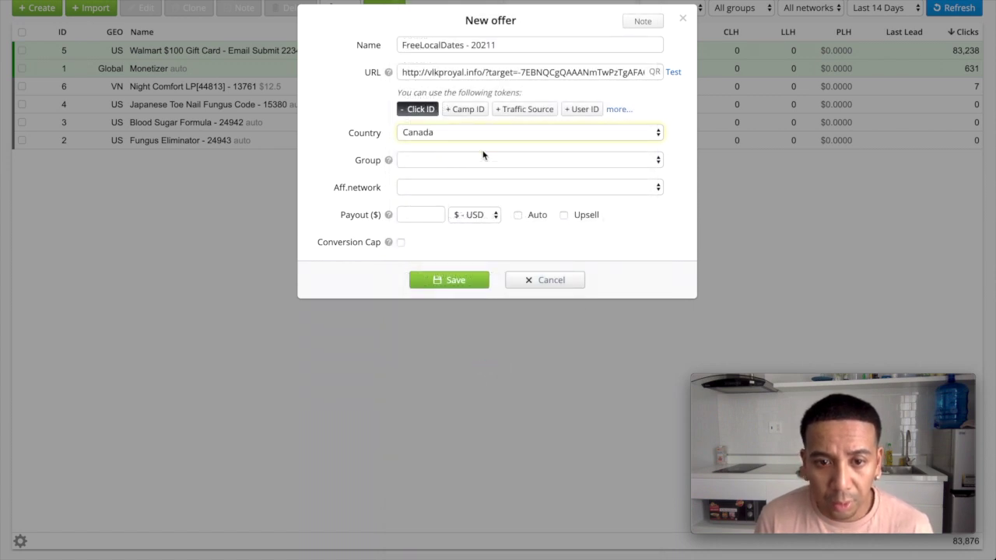
pyautogui.click(503, 135)
pyautogui.scroll(5, 502, 136)
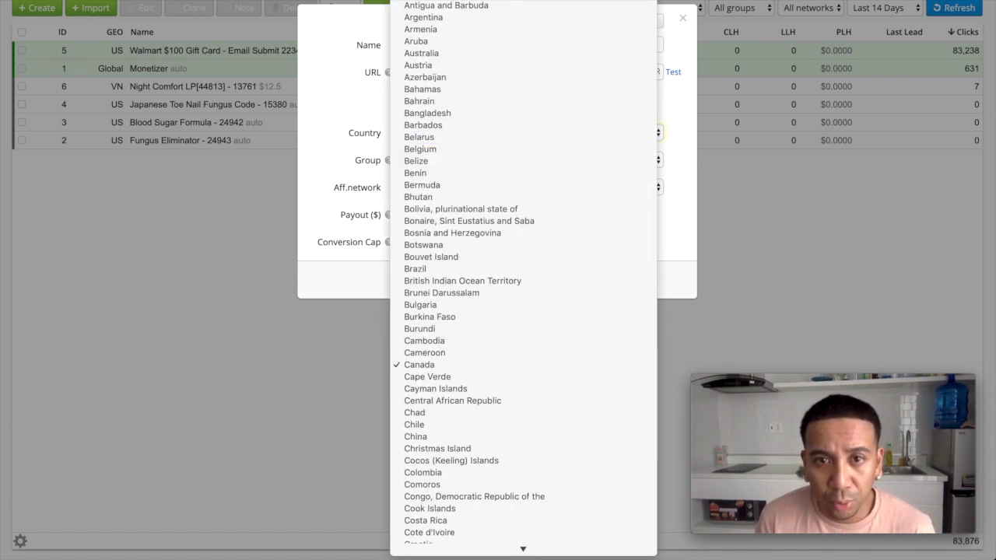
pyautogui.click(496, 9)
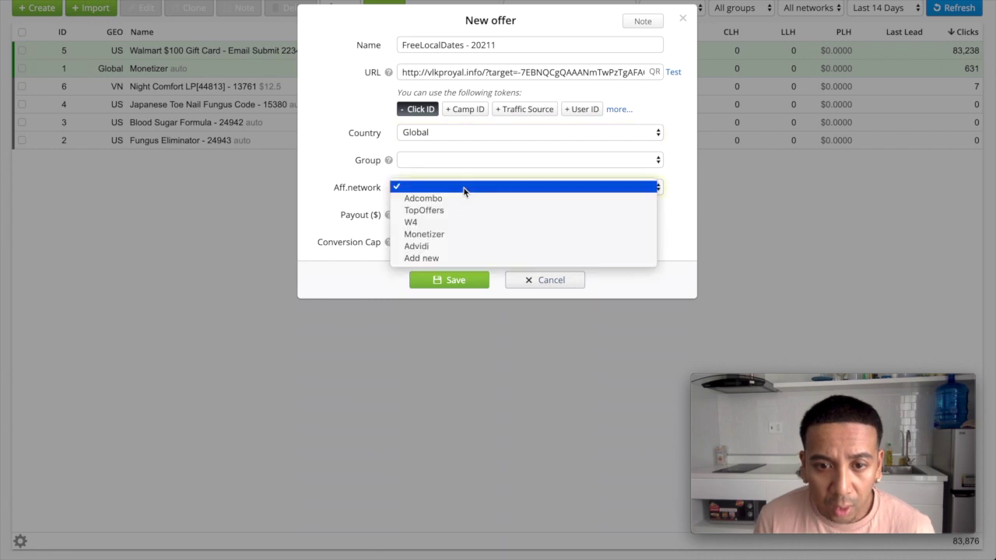
pyautogui.click(466, 191)
pyautogui.click(459, 199)
# Enter a 2.98 USD automatic payout, copy the postback URL, and save the offer
pyautogui.click(418, 247)
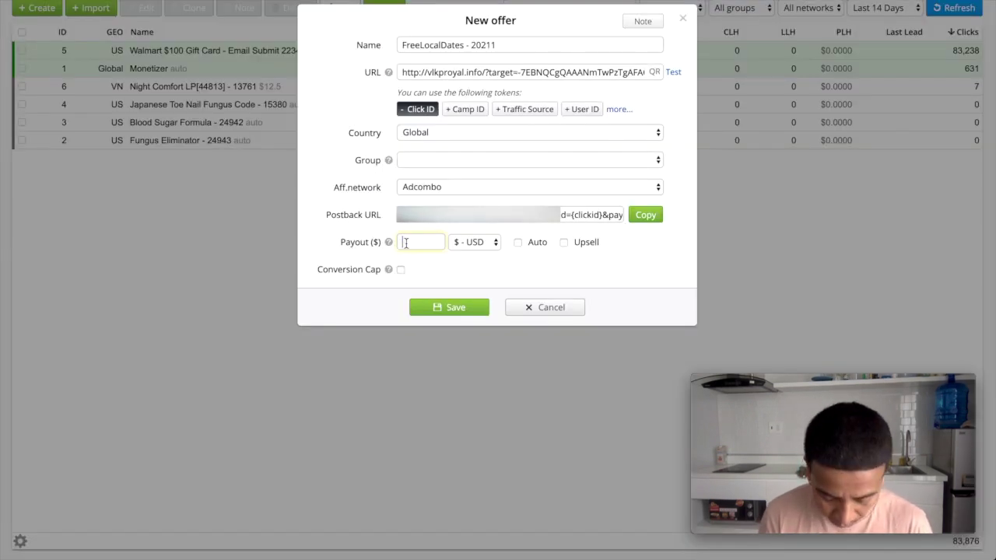
pyautogui.write('98')
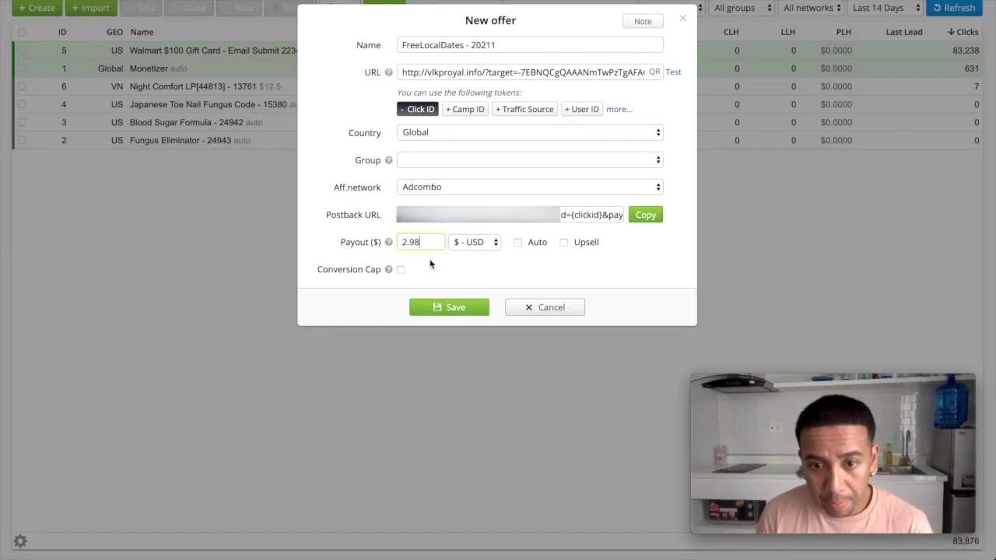
pyautogui.click(518, 242)
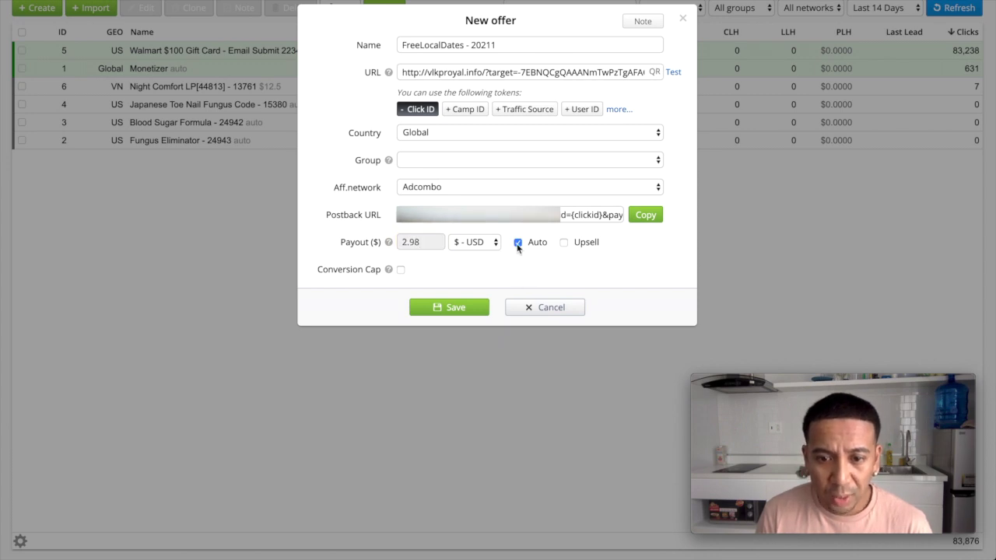
pyautogui.click(645, 215)
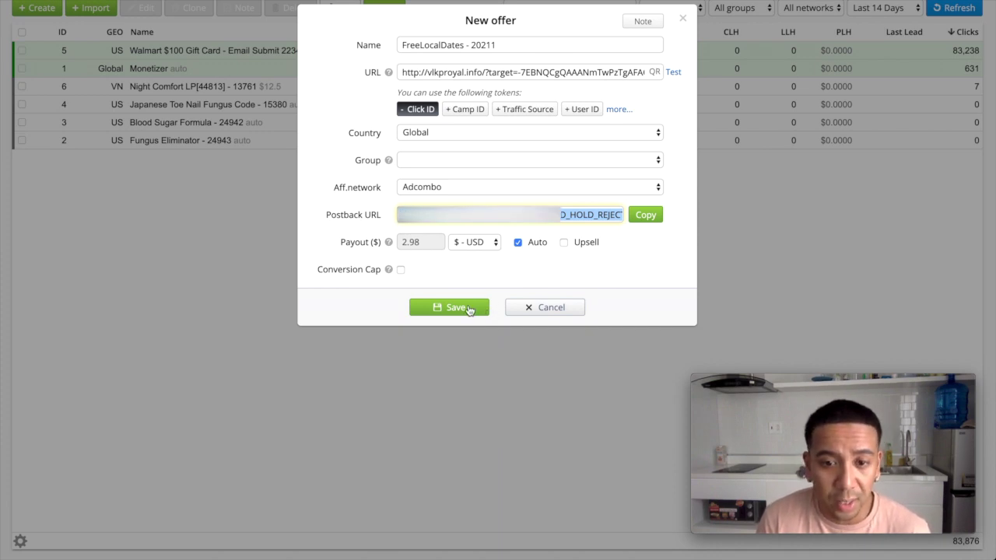
pyautogui.click(470, 309)
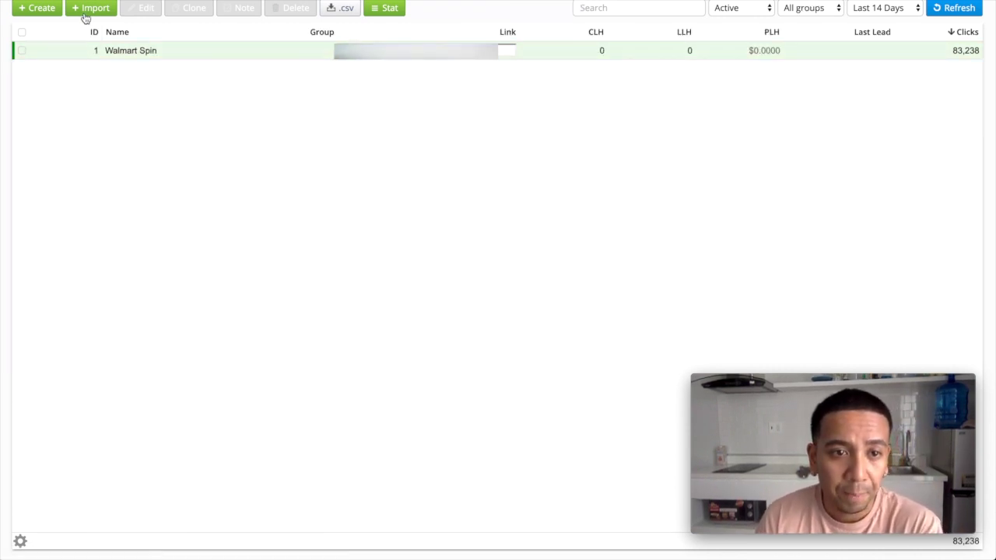
# Start a new landing page in Landings, then cancel it without saving
pyautogui.click(38, 9)
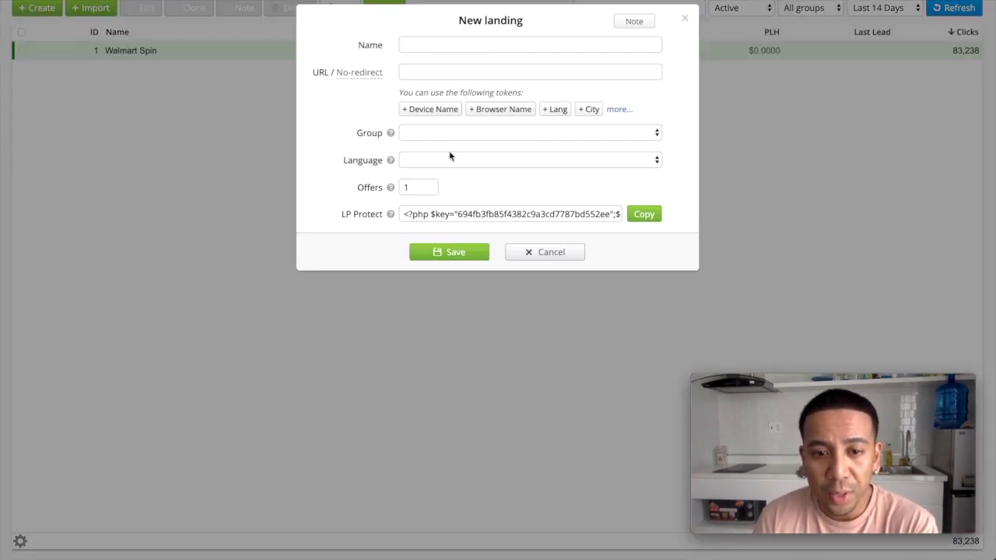
pyautogui.click(551, 252)
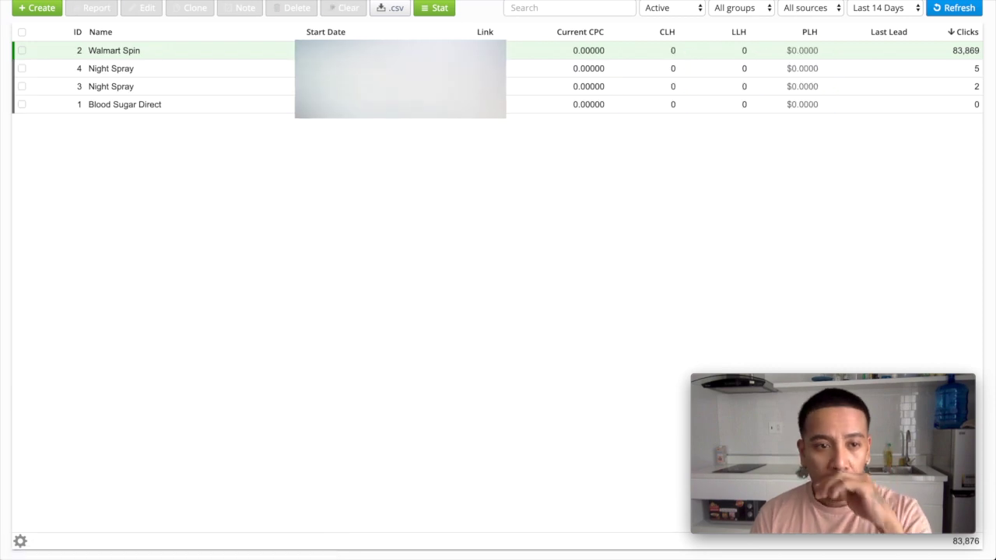
# Create campaign FreeLocalDates with AdOperator traffic, automatic CPC, and a Direct landing in Path 1
pyautogui.click(44, 15)
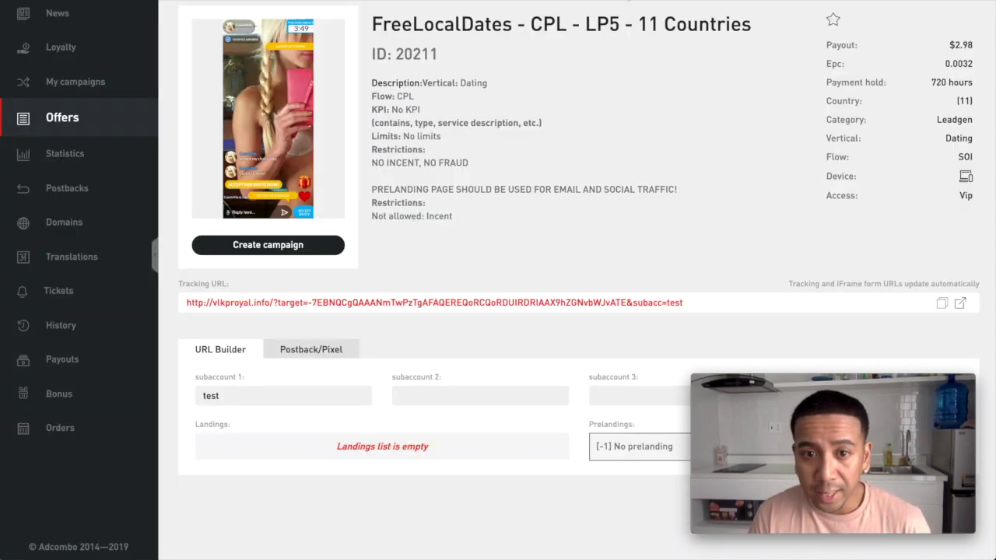
pyautogui.doubleClick(410, 24)
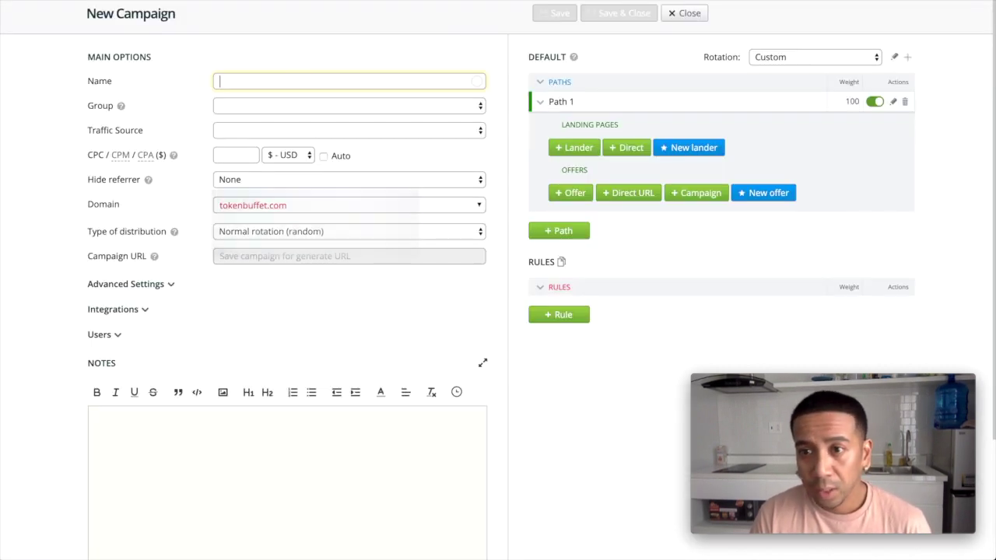
pyautogui.hotkey('ctrl', 'v')
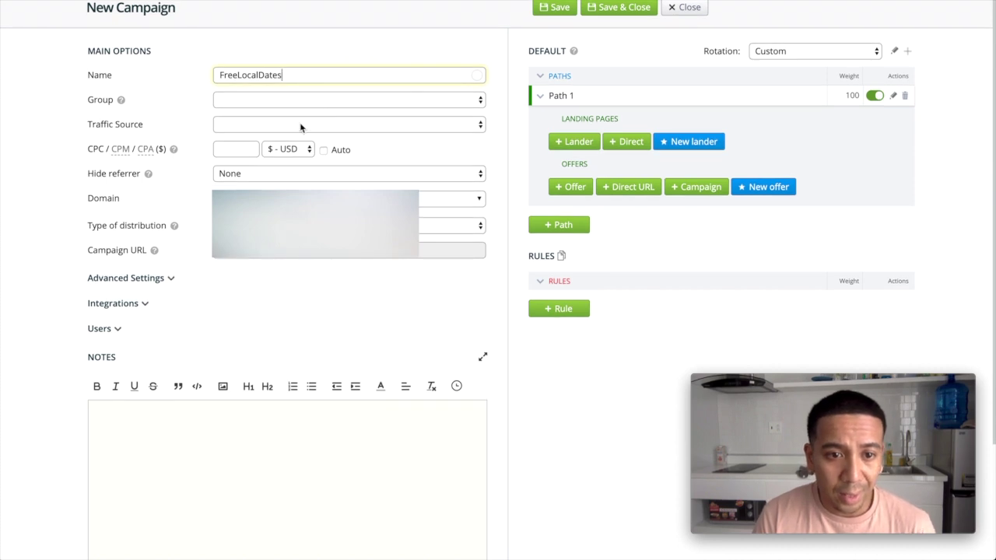
pyautogui.click(301, 128)
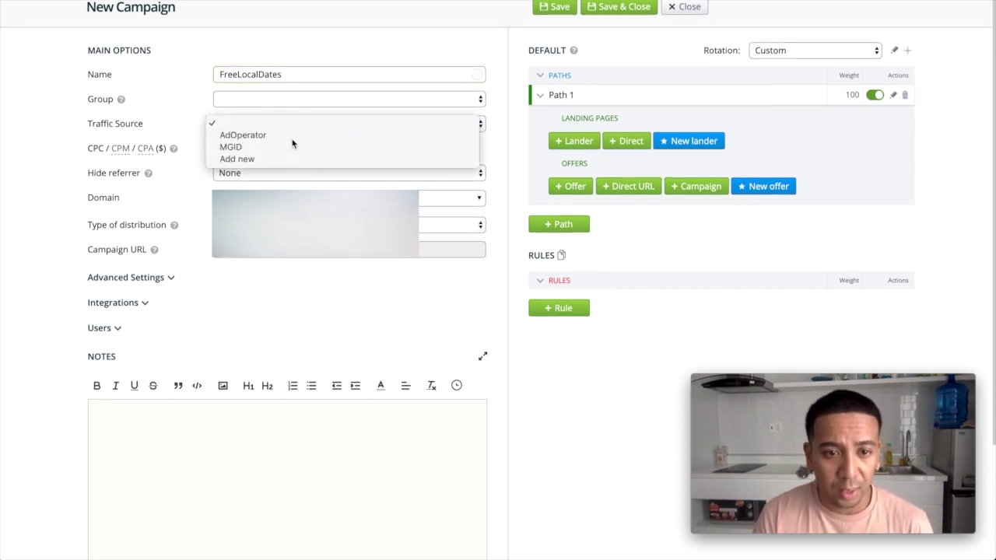
pyautogui.click(295, 137)
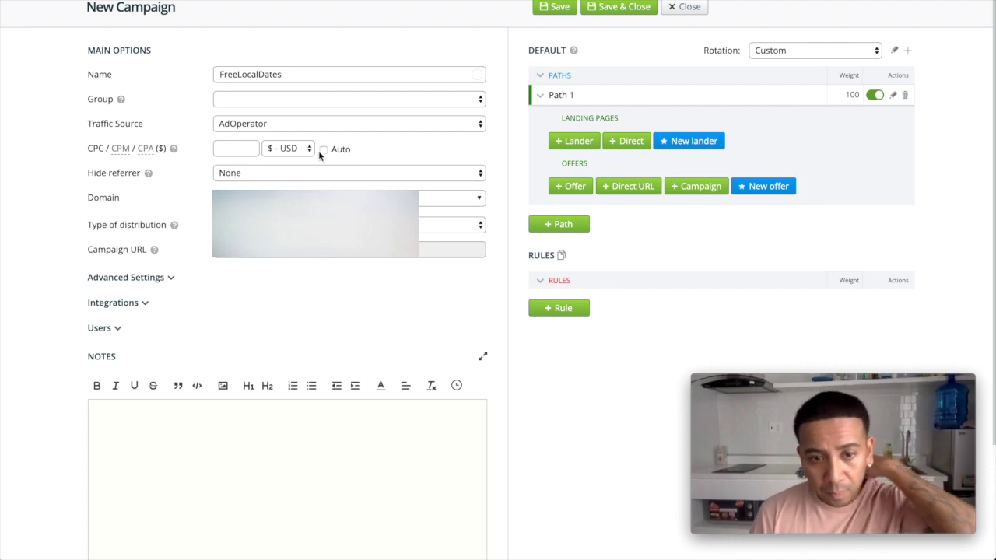
pyautogui.click(323, 151)
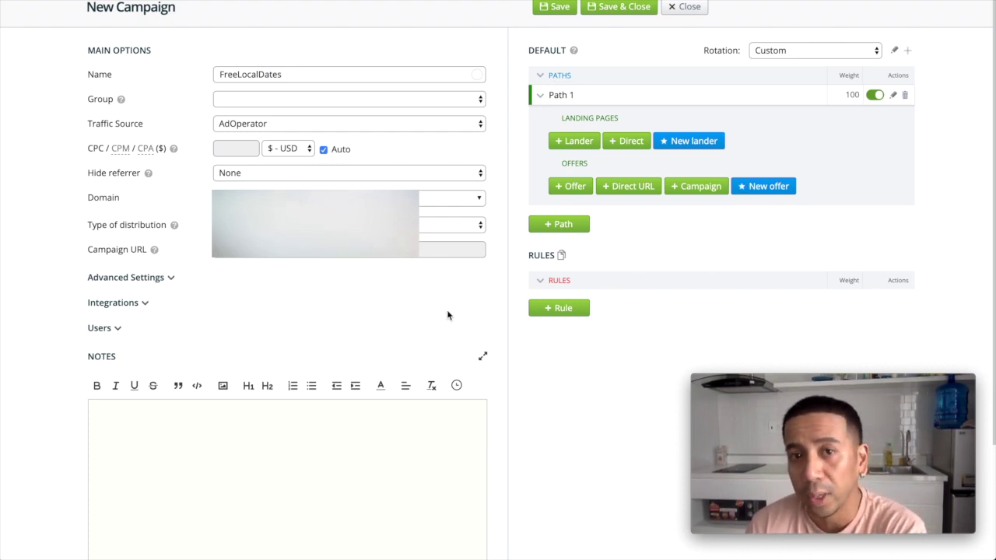
pyautogui.click(627, 143)
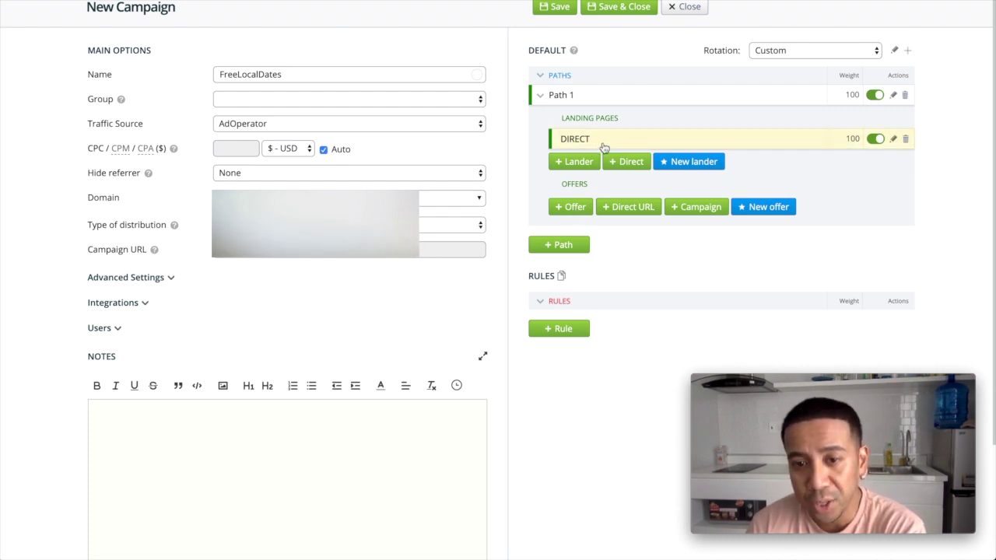
# Give Path 1 a Direct landing and the Adcombo FreeLocalDates - 20211 offer, then save the campaign
pyautogui.click(575, 162)
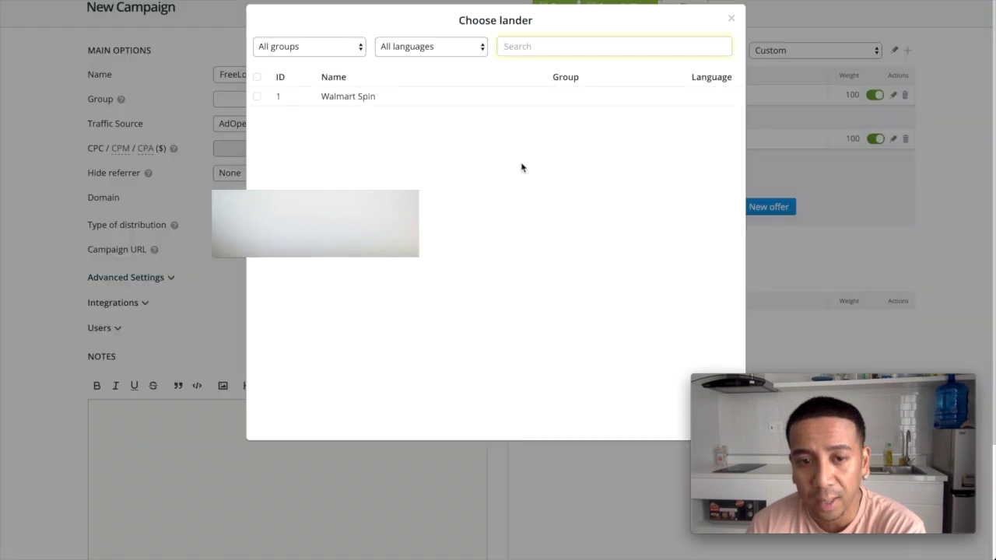
pyautogui.click(348, 98)
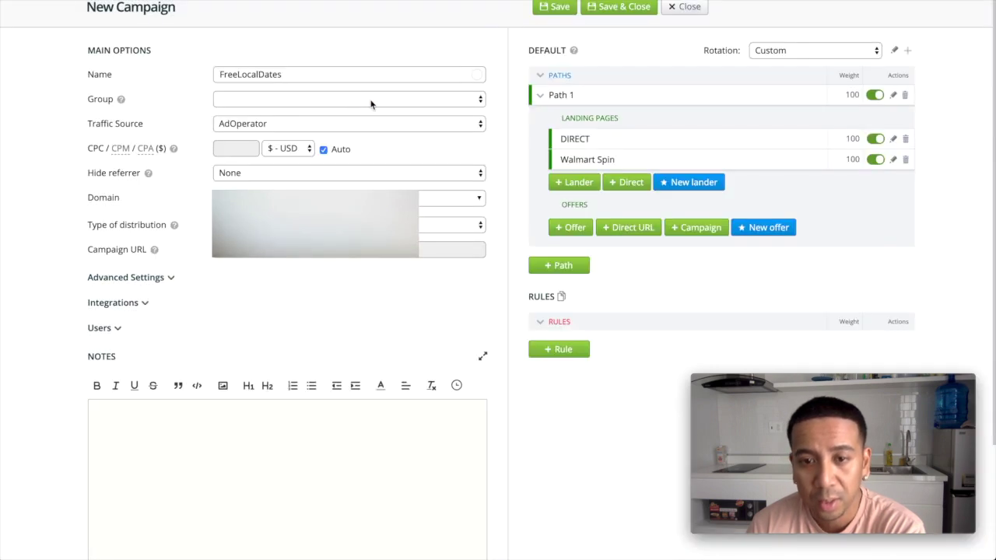
pyautogui.click(905, 139)
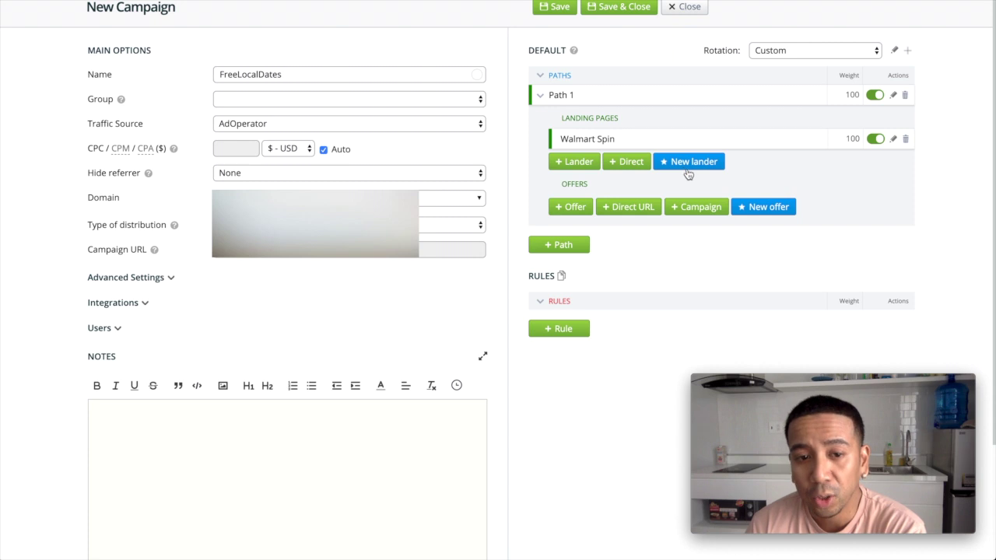
pyautogui.click(905, 140)
pyautogui.click(632, 140)
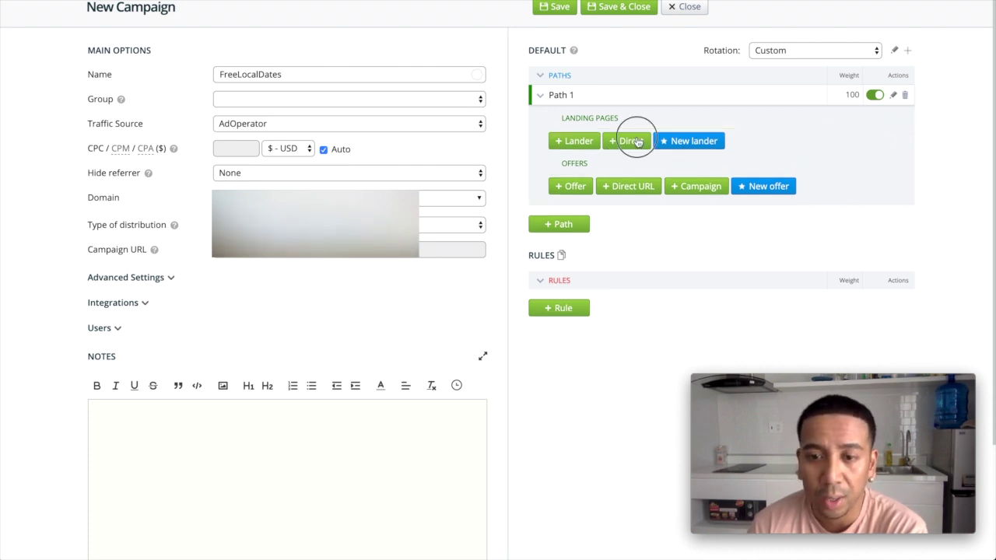
pyautogui.click(573, 207)
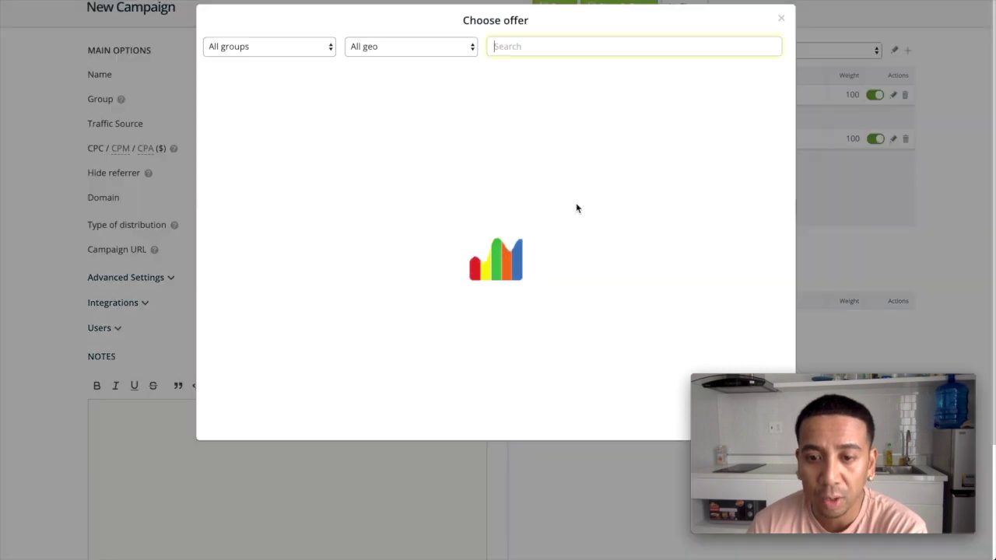
pyautogui.click(329, 99)
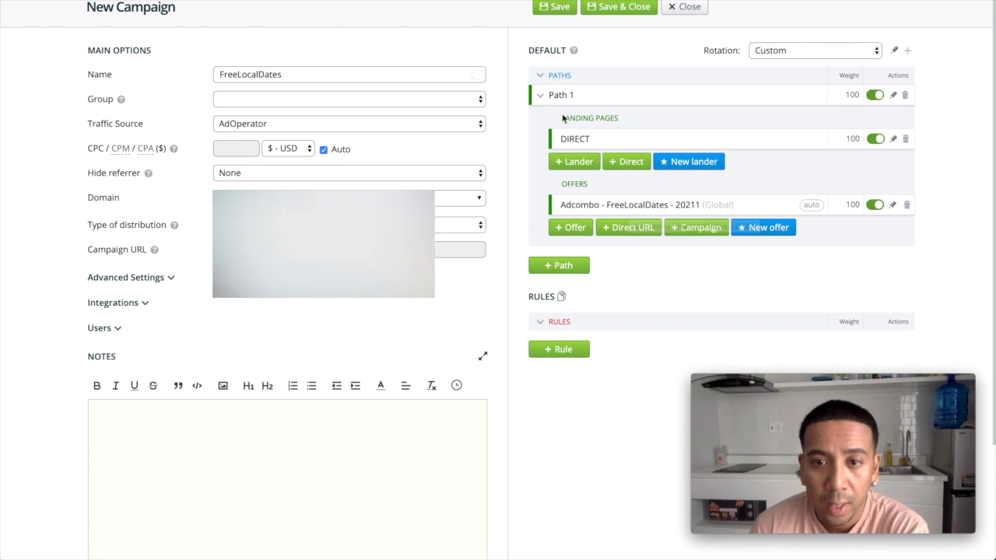
pyautogui.click(557, 9)
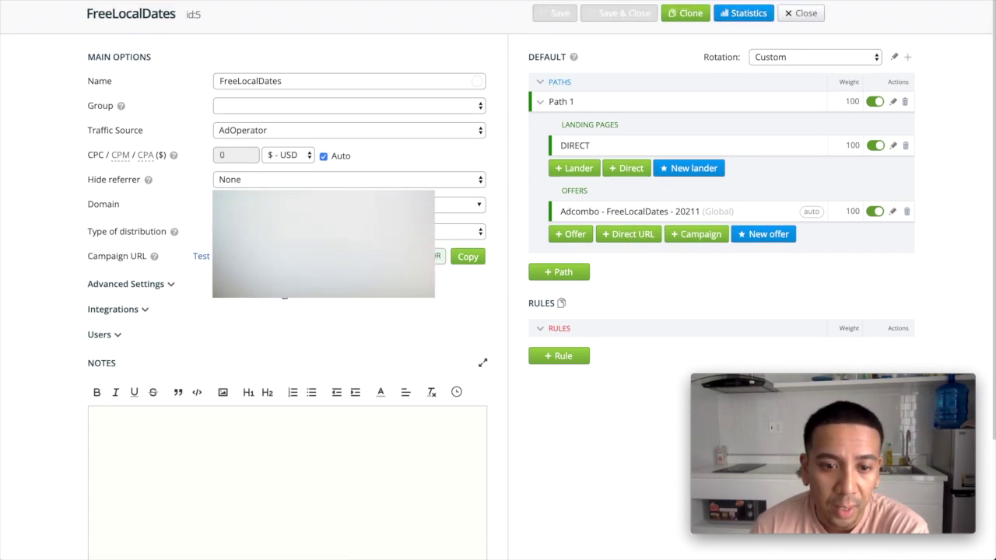
# Show the QR code of the saved campaign's URL and look it over
pyautogui.click(439, 261)
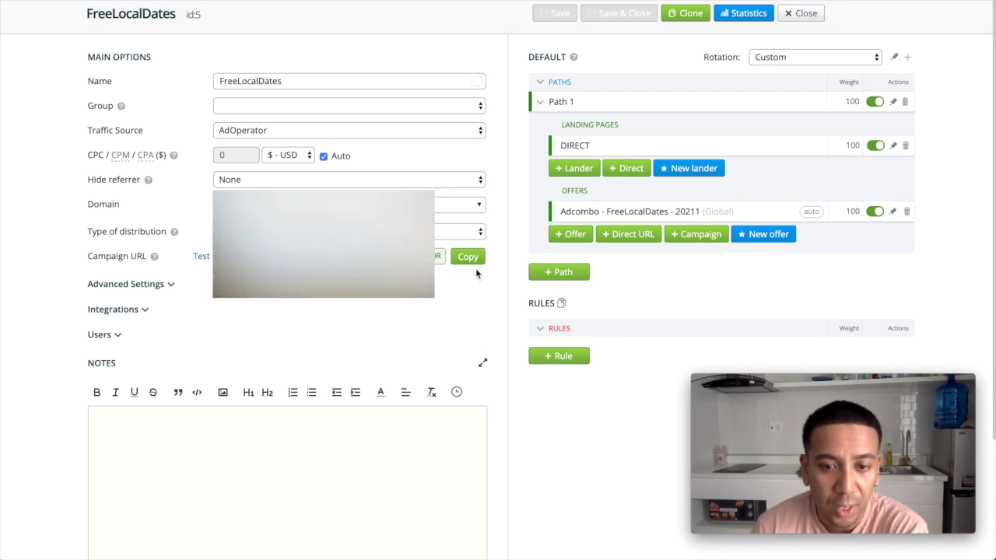
pyautogui.scroll(-2, 475, 298)
pyautogui.scroll(2, 500, 298)
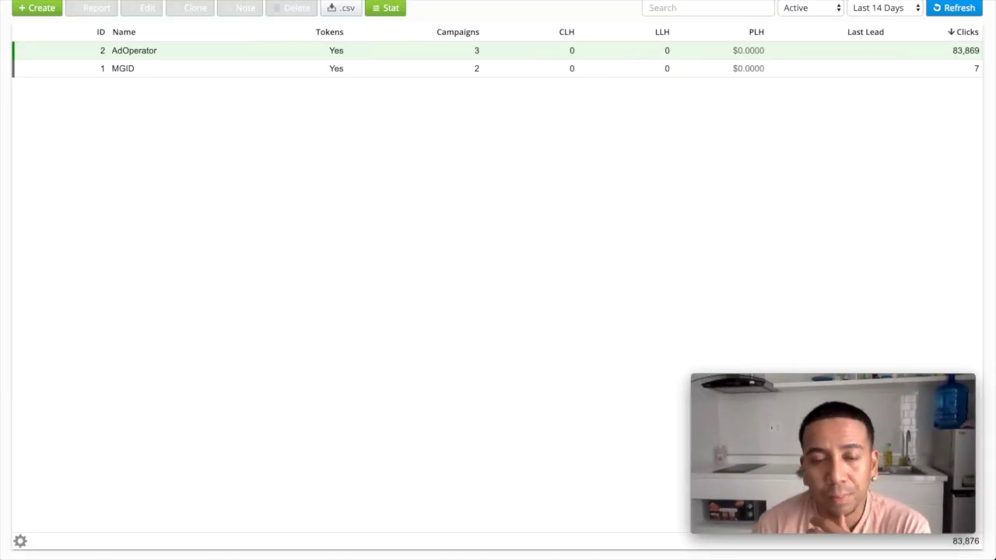
pyautogui.click(43, 10)
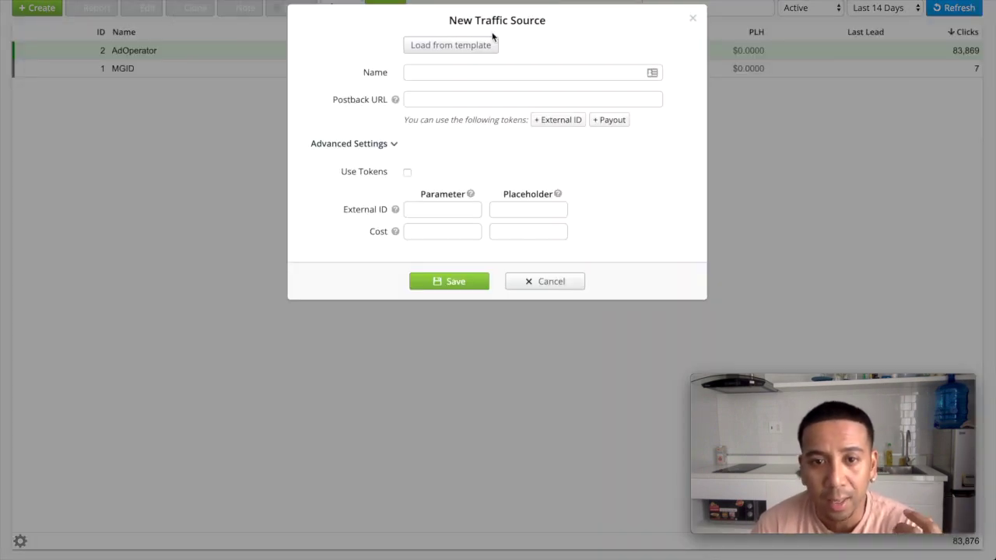
pyautogui.click(450, 50)
pyautogui.scroll(-3, 460, 178)
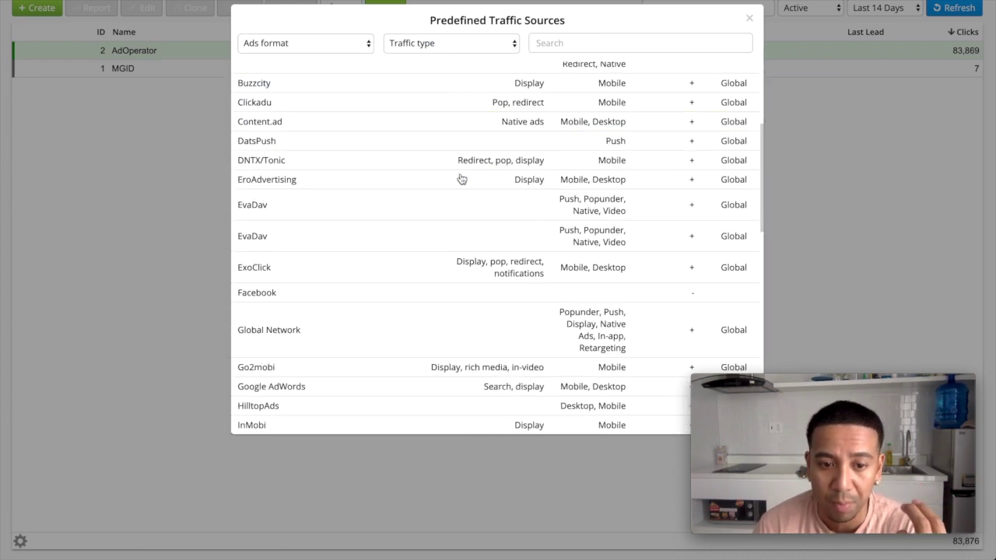
pyautogui.scroll(-1, 462, 179)
pyautogui.scroll(-1, 462, 179)
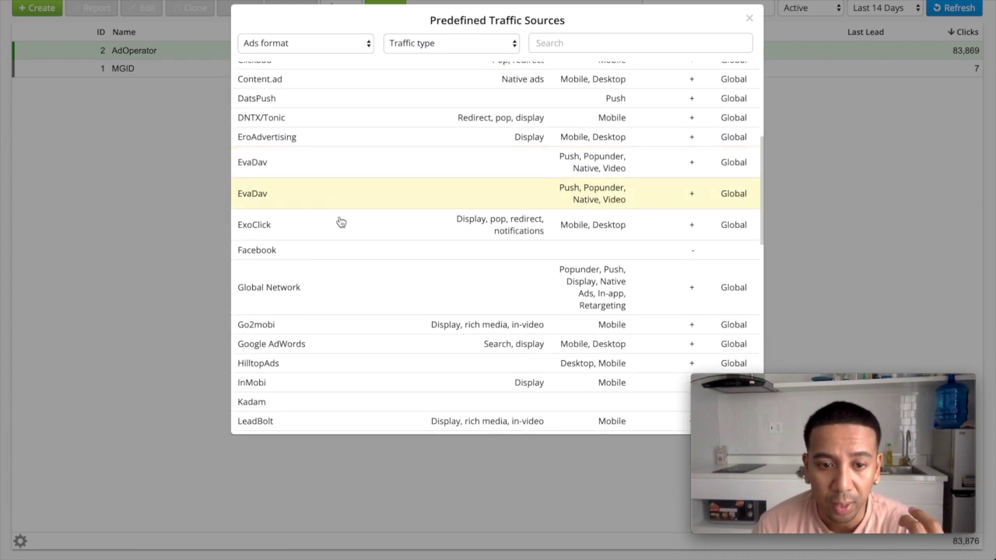
pyautogui.click(251, 252)
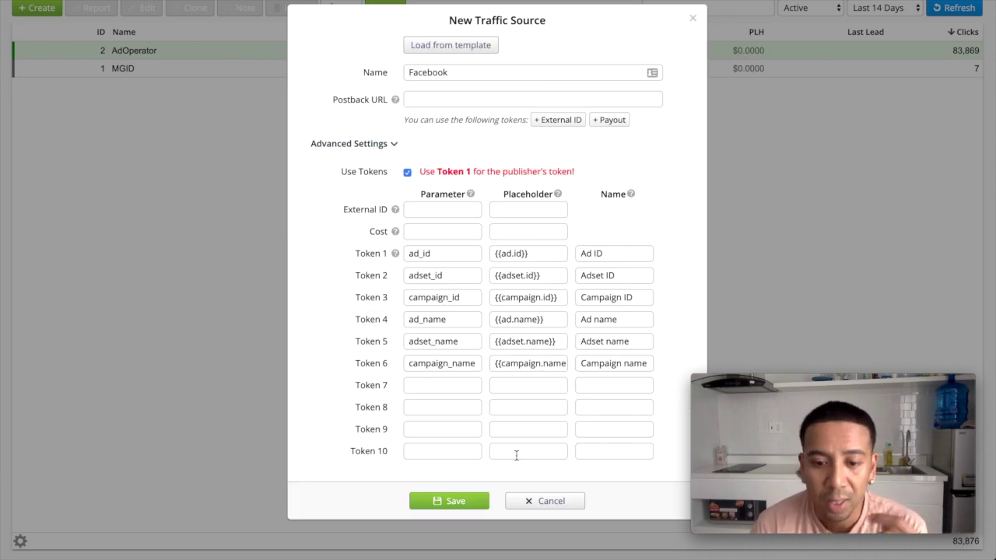
pyautogui.click(557, 502)
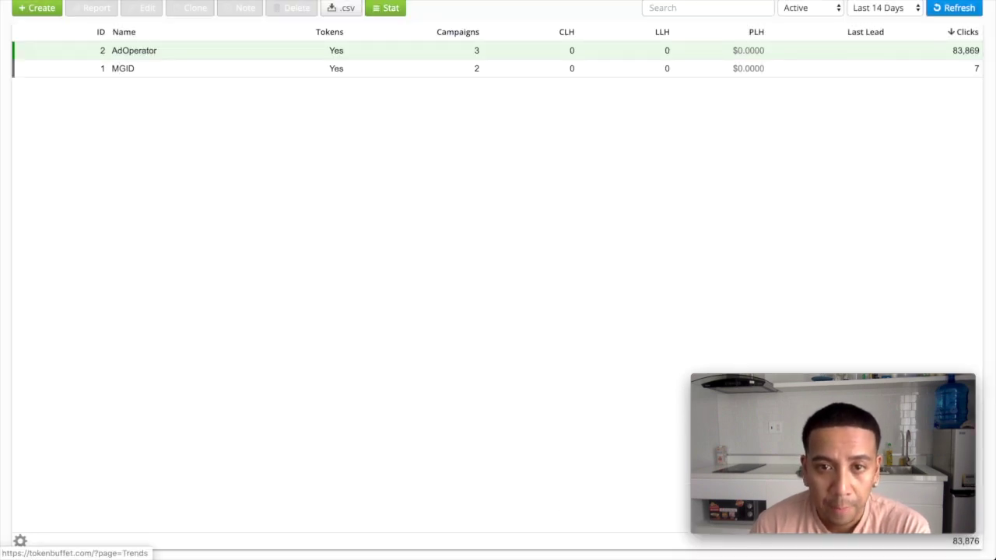
pyautogui.click(155, 0)
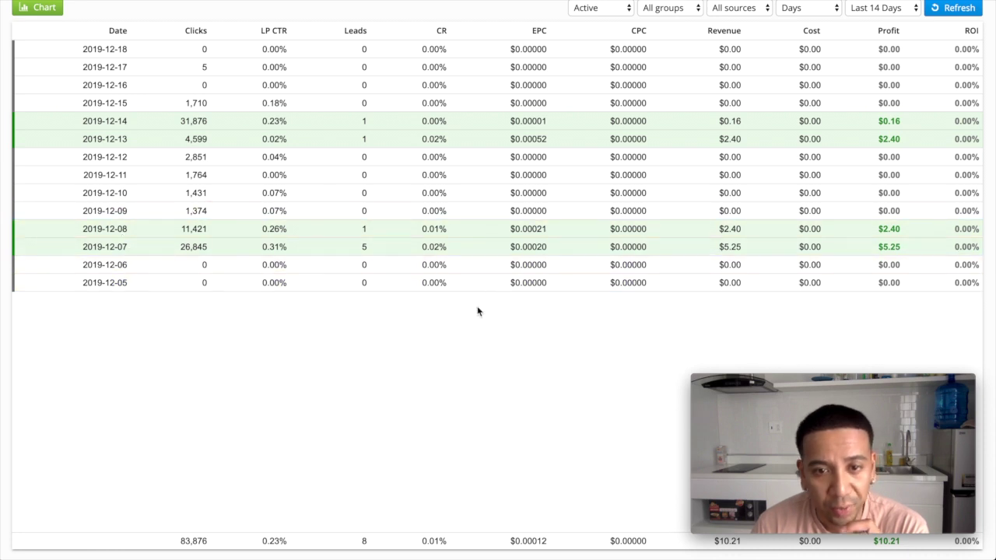
# Keep the source filter on All sources and display the 14-day trends chart
pyautogui.click(767, 9)
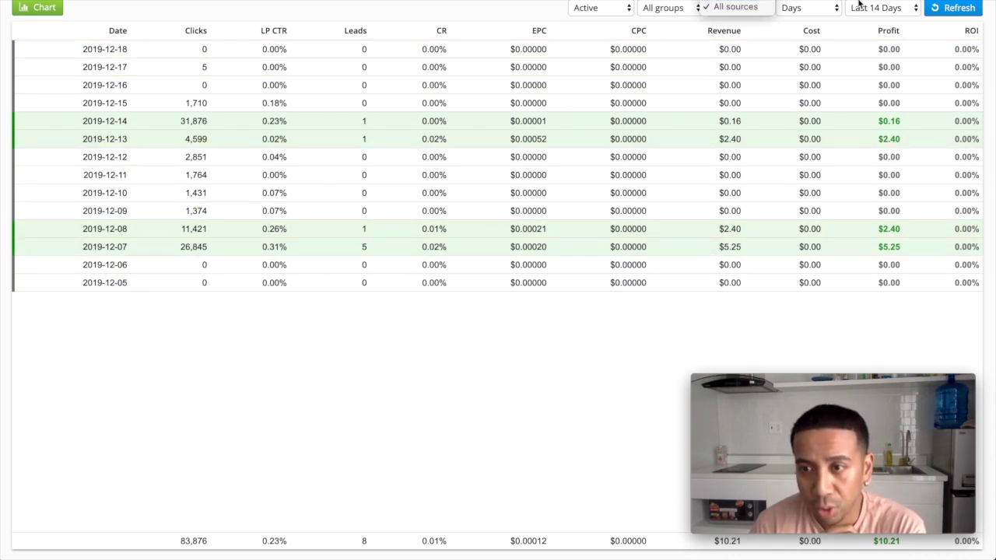
pyautogui.click(735, 7)
pyautogui.click(41, 9)
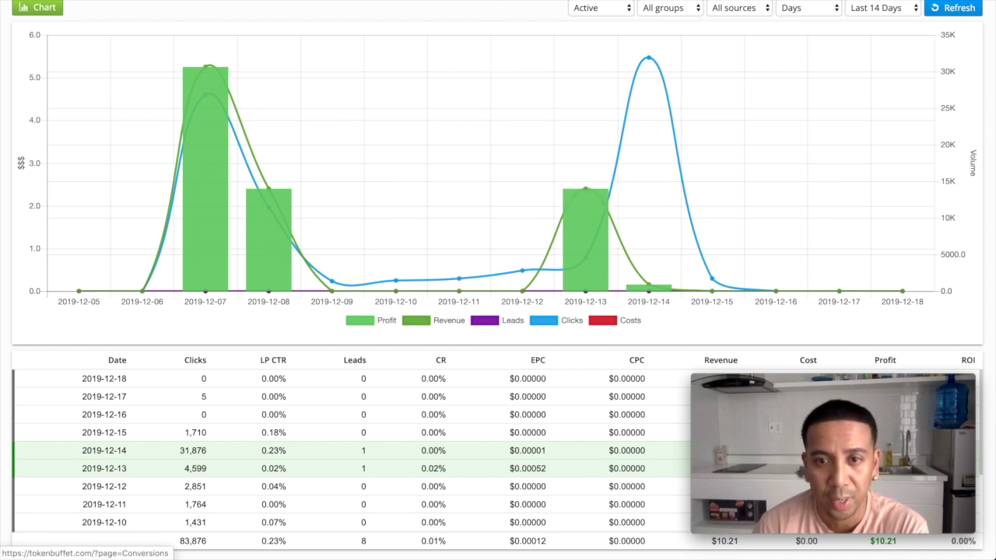
pyautogui.click(562, 1)
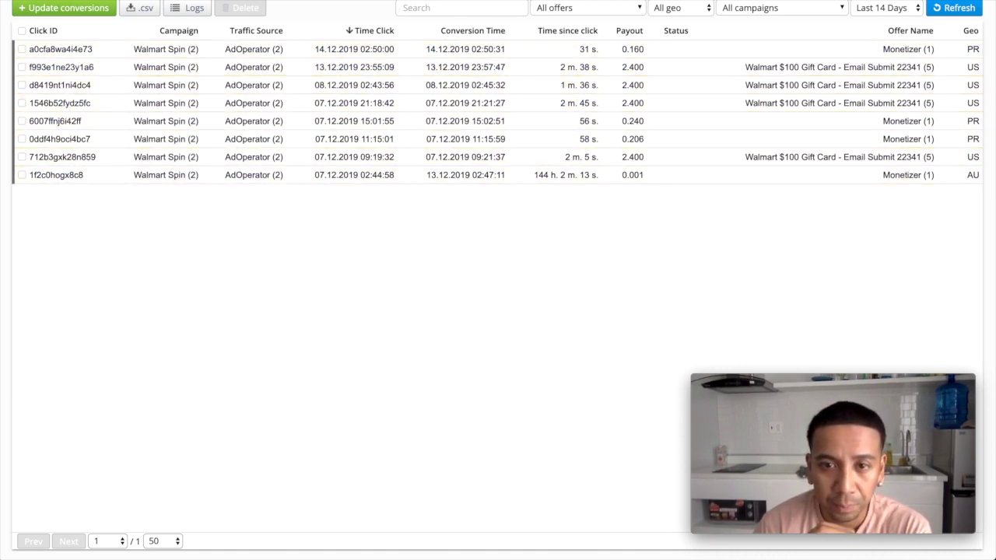
# Filter the click log to Last 14 Days and browse the Walmart Spin (2) clicks
pyautogui.click(544, 1)
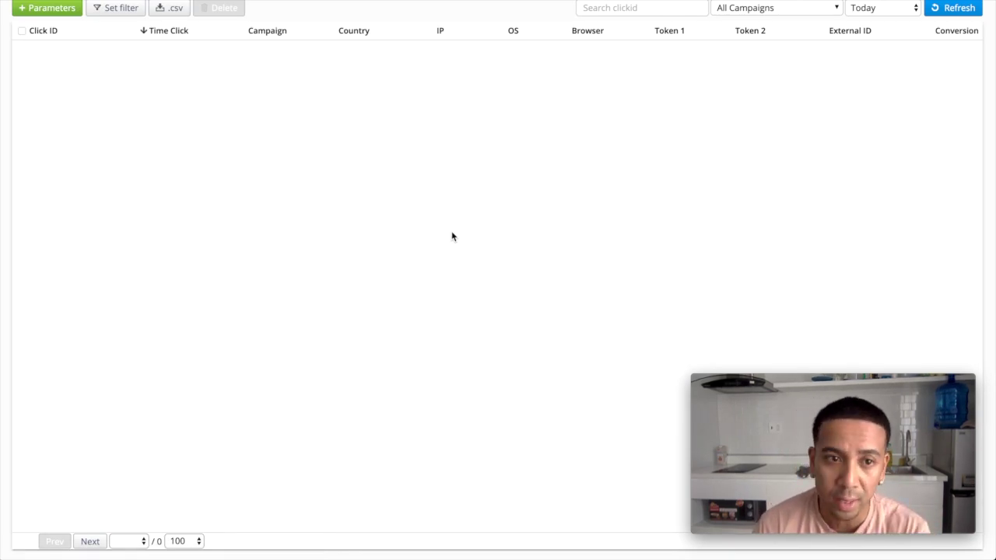
pyautogui.click(895, 10)
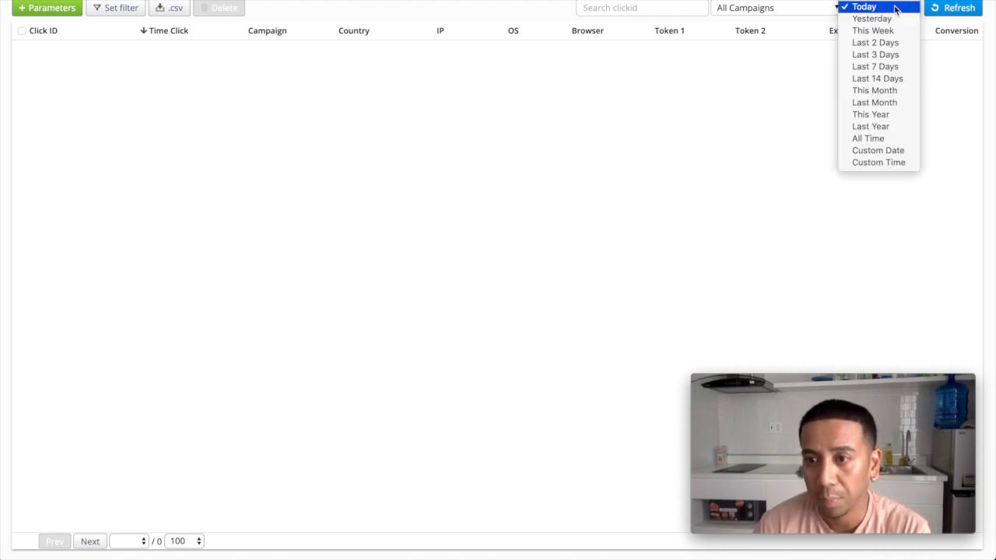
pyautogui.click(877, 78)
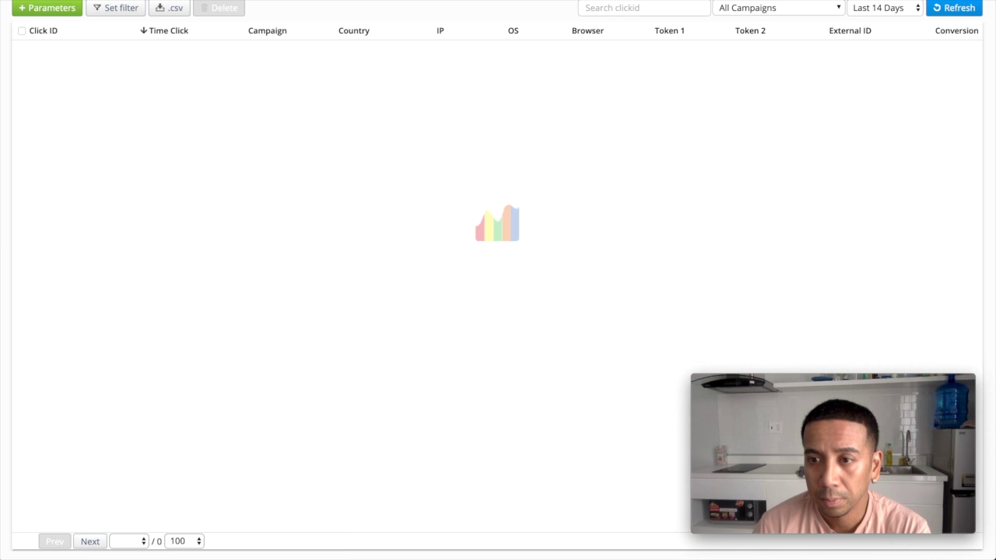
pyautogui.scroll(-2, 218, 189)
pyautogui.scroll(-20, 218, 189)
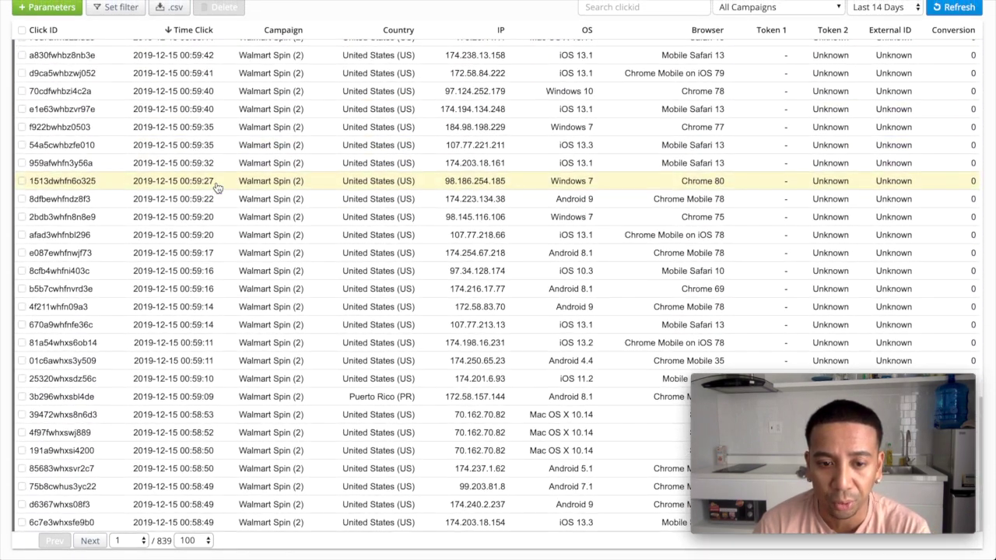
pyautogui.scroll(20, 217, 188)
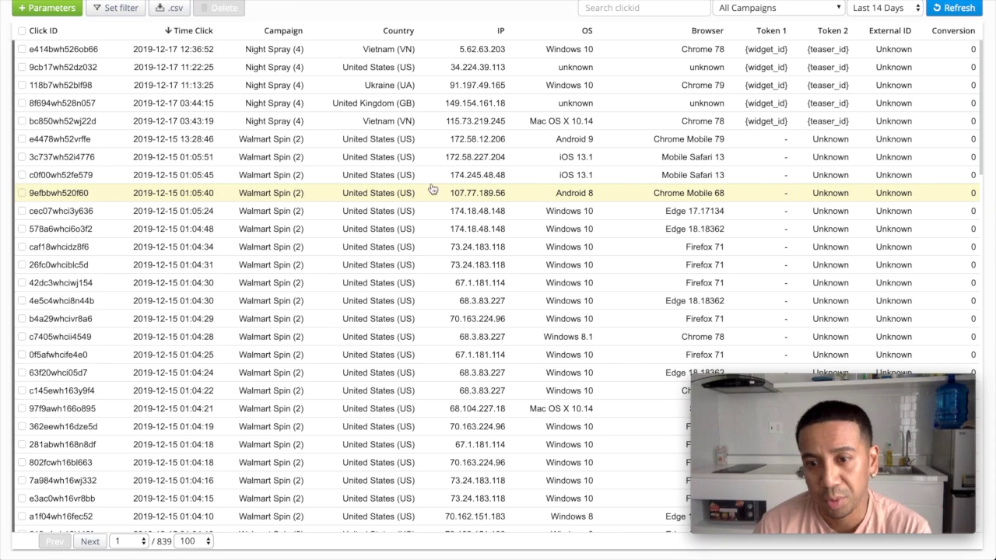